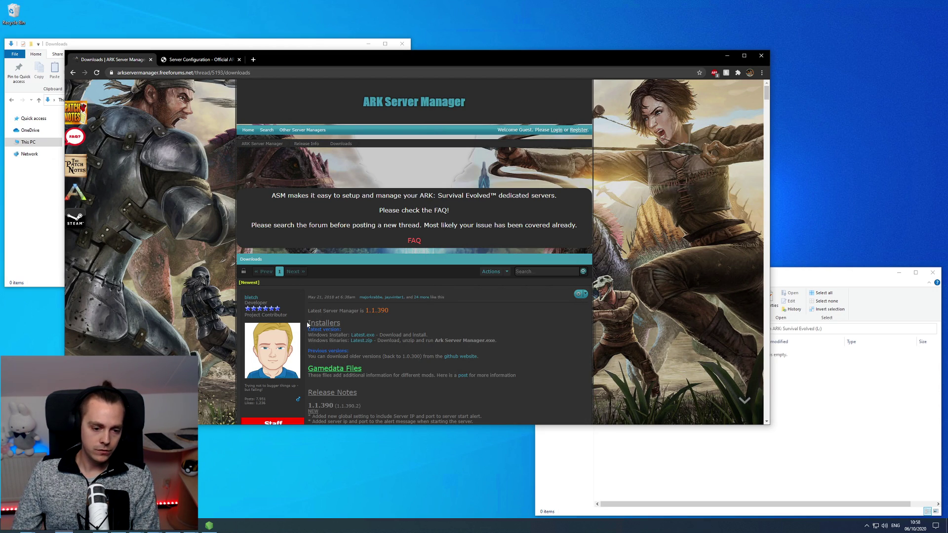
Download the latest ARK Server Manager Windows binaries as latest.zip and open the downloaded archive.
drag(307, 322, 393, 341)
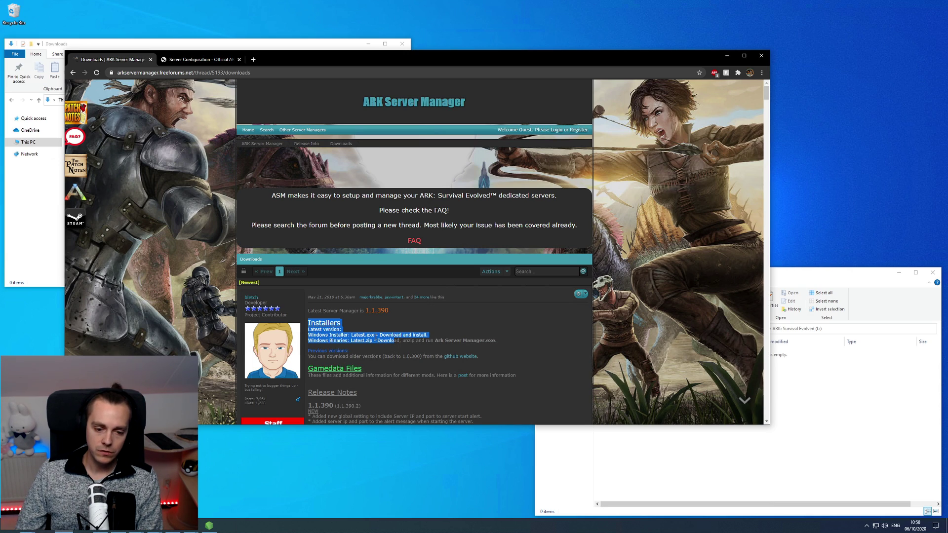
click(365, 341)
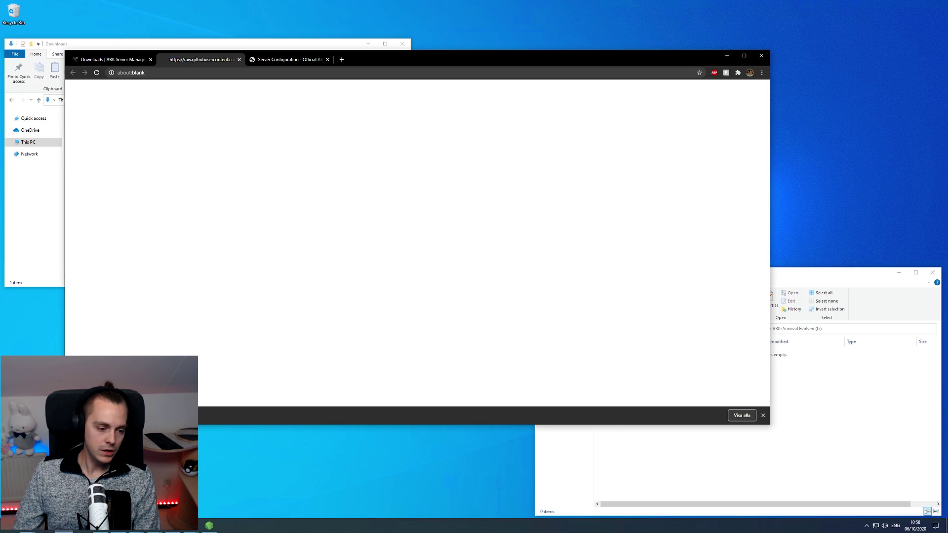
click(178, 415)
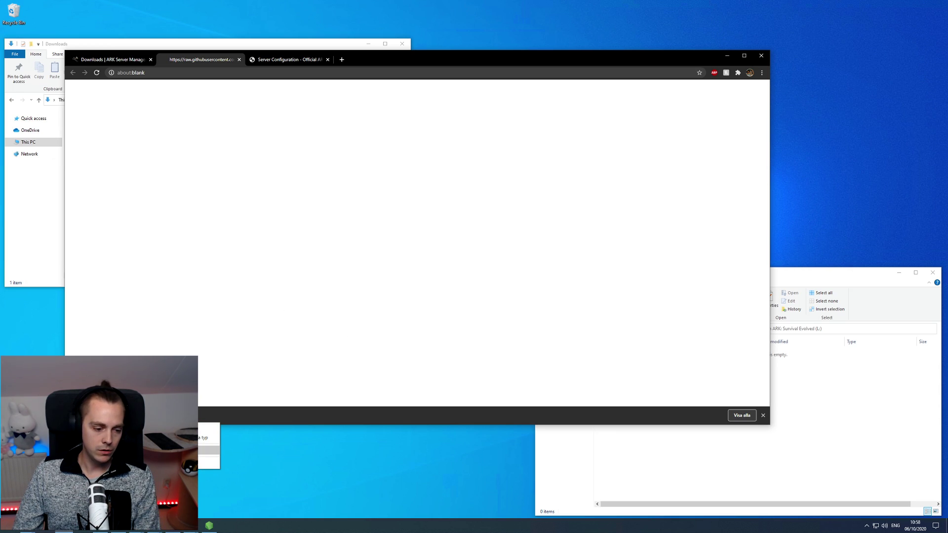
click(207, 450)
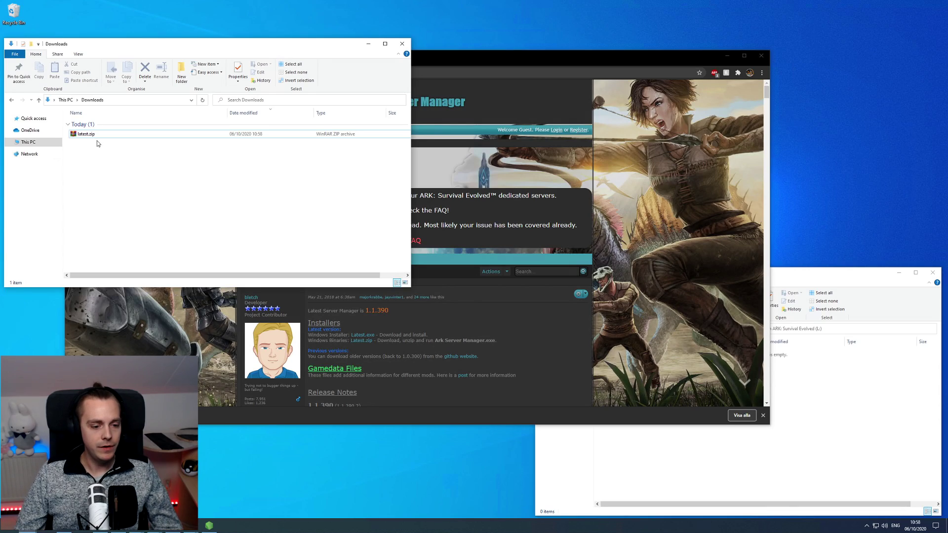
double_click(88, 134)
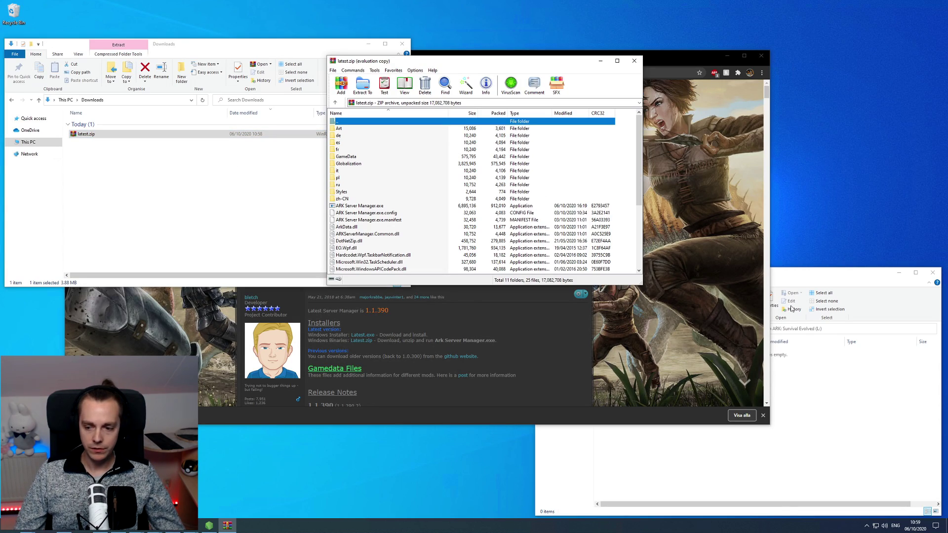
Create a folder named ASM on the ARK: Survival Evolved (L:) drive.
click(823, 277)
click(526, 268)
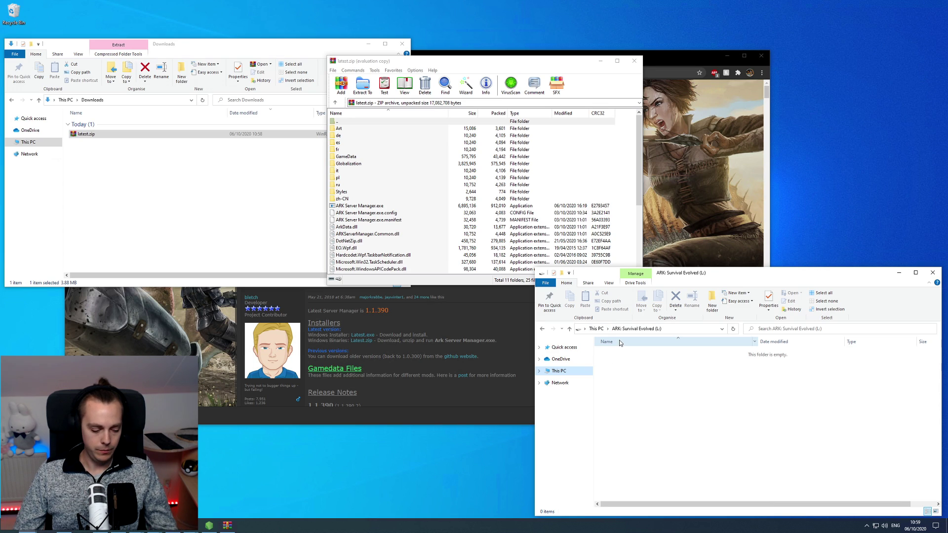
right_click(636, 386)
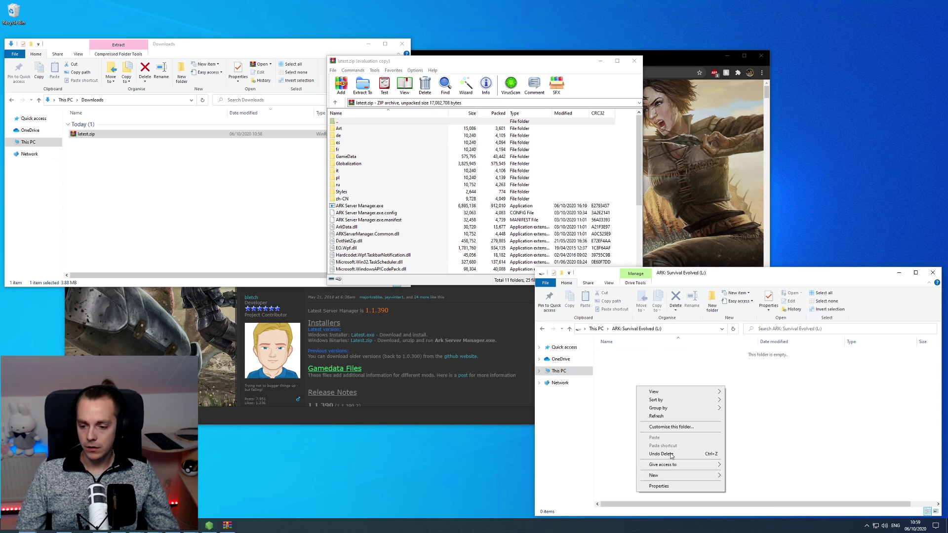
mouse_move(686, 475)
click(746, 424)
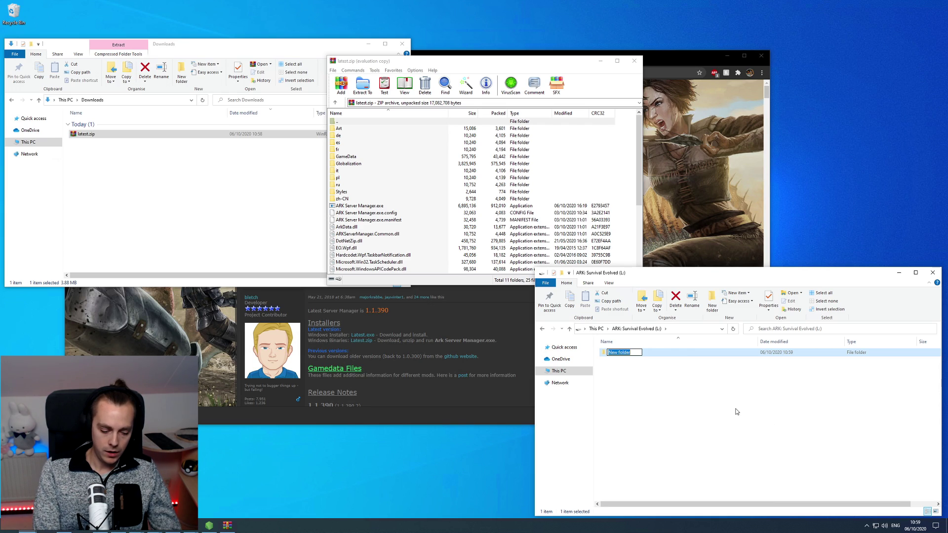
text(ASM)
key(Return)
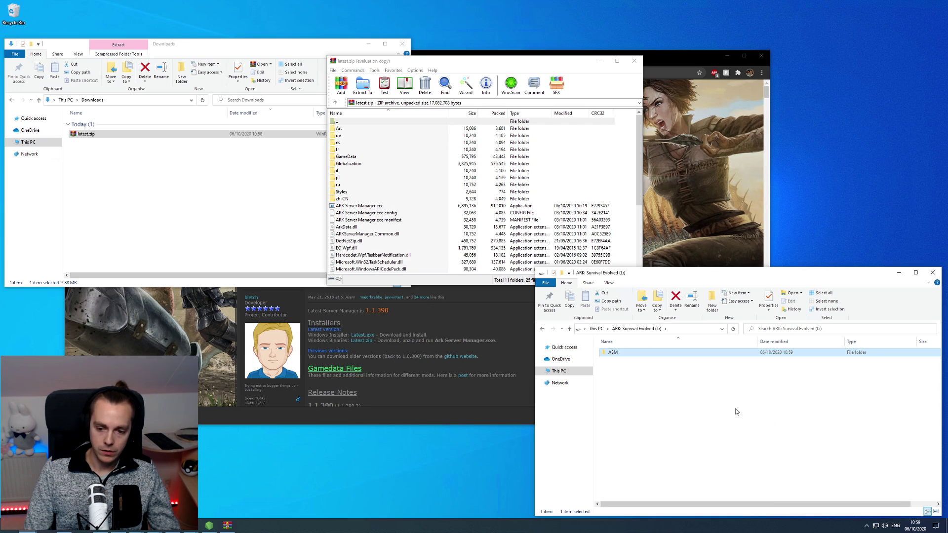
Extract the entire contents of latest.zip into the ASM folder and close the archive.
click(381, 185)
click(614, 353)
double_click(614, 353)
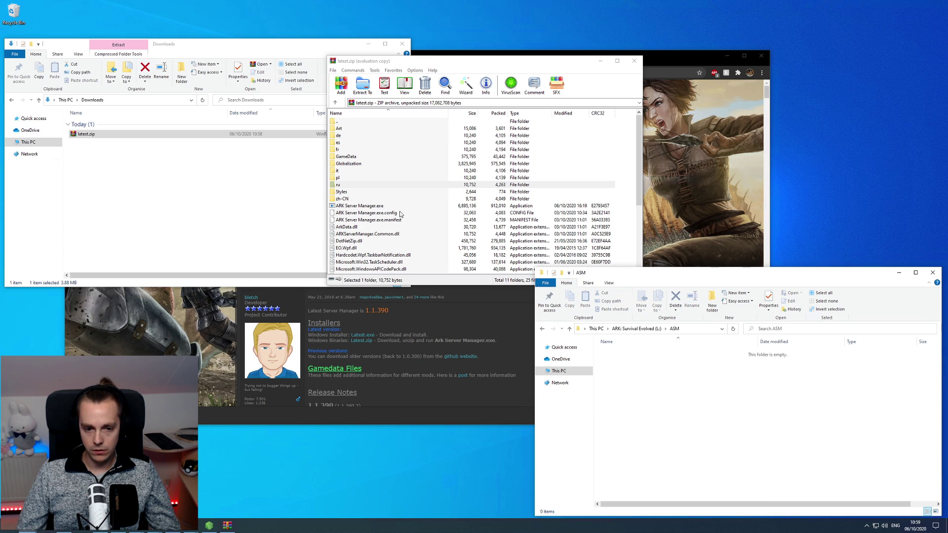
click(365, 213)
key(ctrl+a)
drag(337, 120, 649, 389)
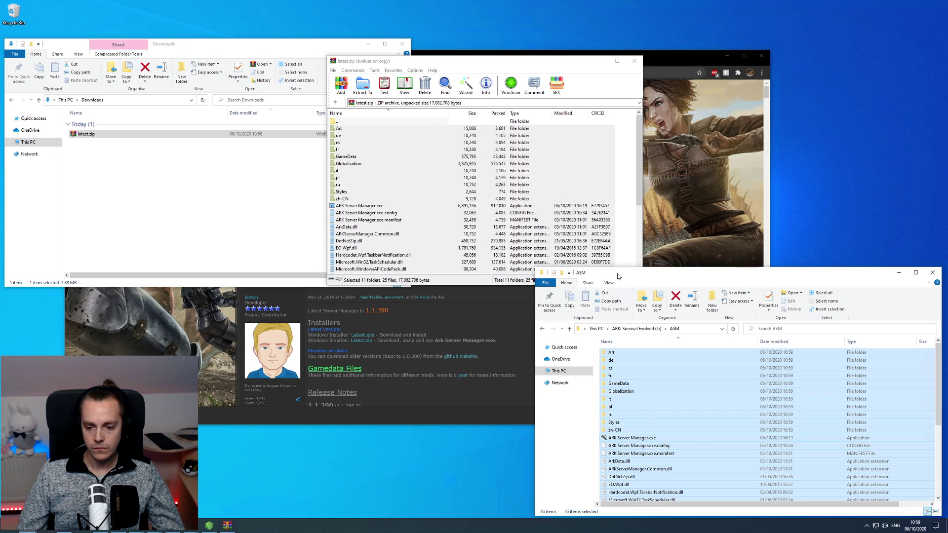
click(633, 61)
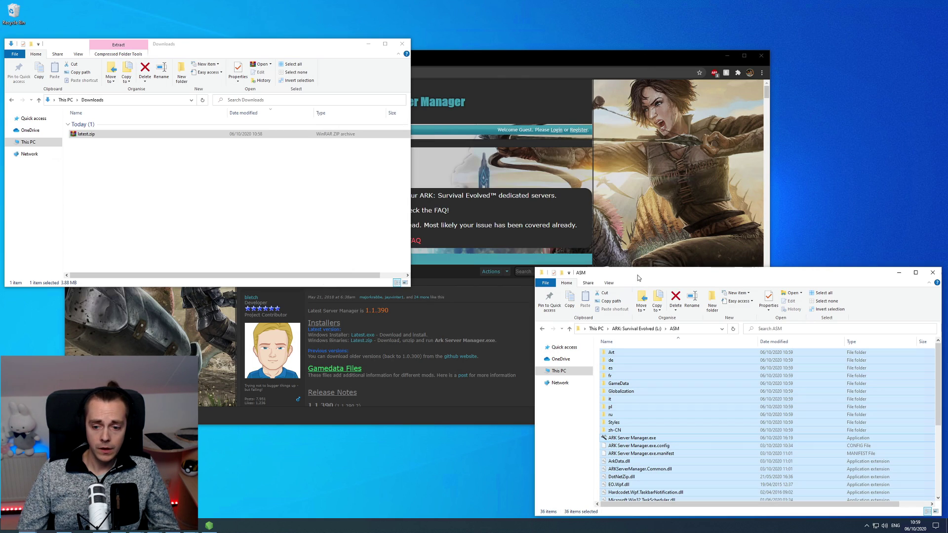
Launch ARK Server Manager.exe from the ASM folder as administrator and close the Downloads window.
click(633, 440)
double_click(633, 440)
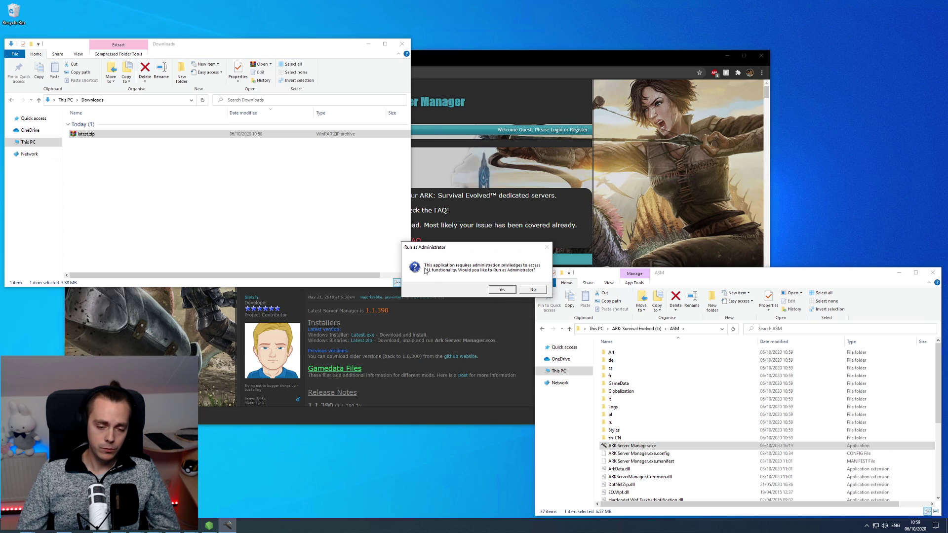
click(501, 290)
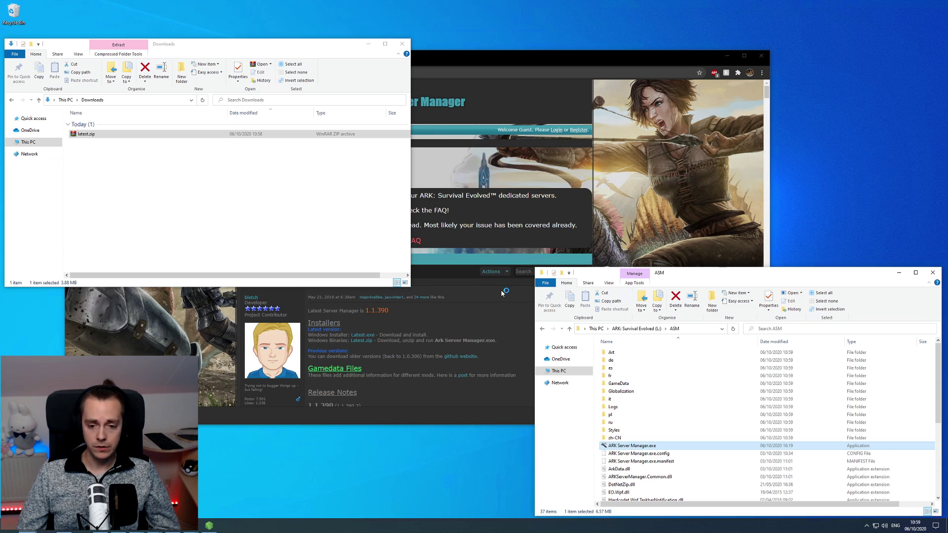
click(401, 45)
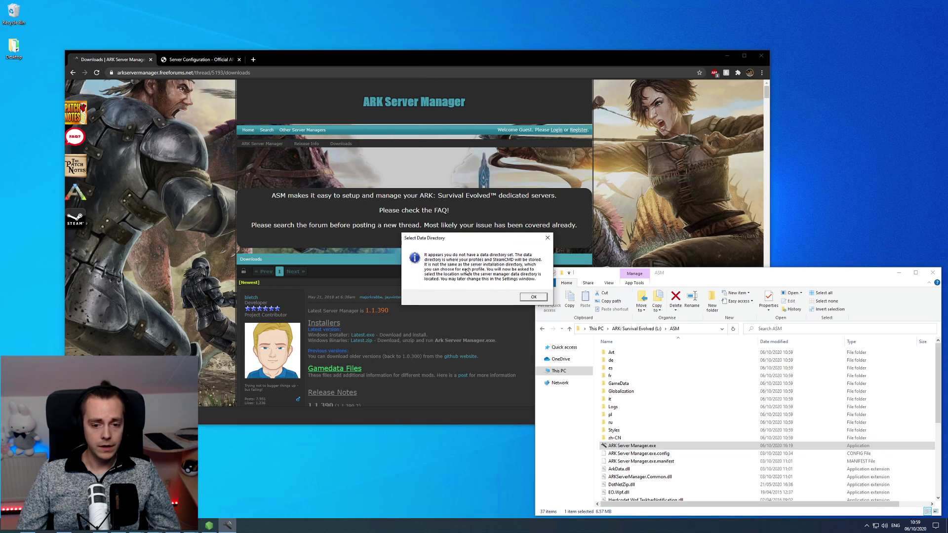
Acknowledge the data directory notice and create a folder named SteamCMD in the root of the L: drive.
click(526, 297)
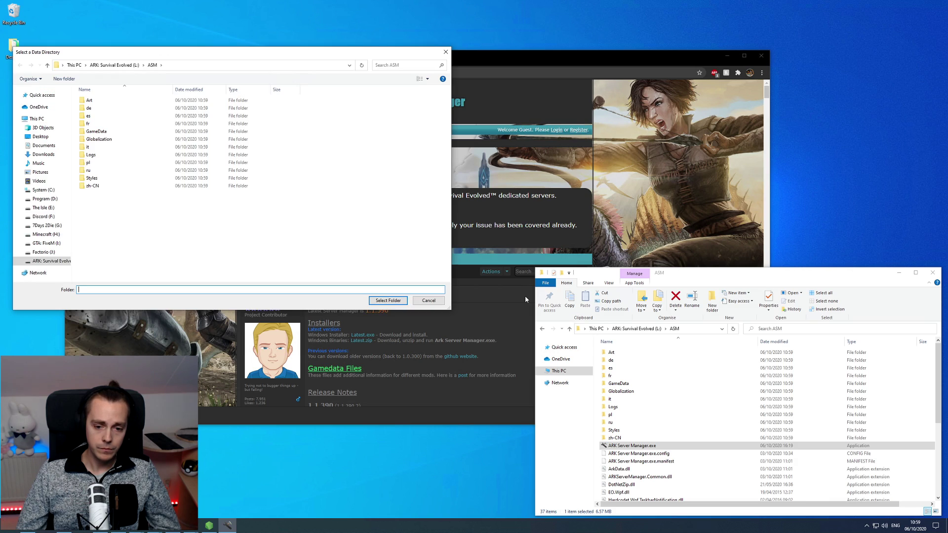
drag(679, 273, 602, 104)
key(BackSpace)
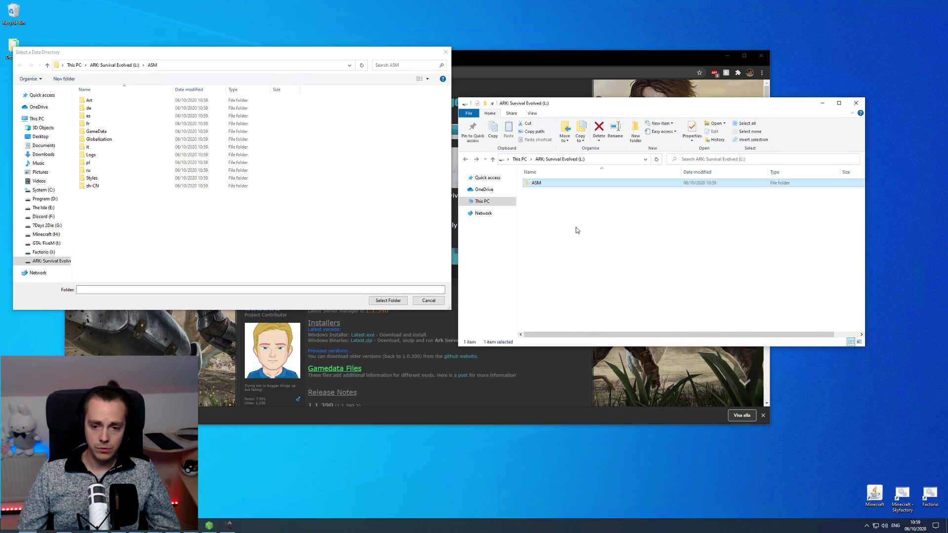
right_click(598, 241)
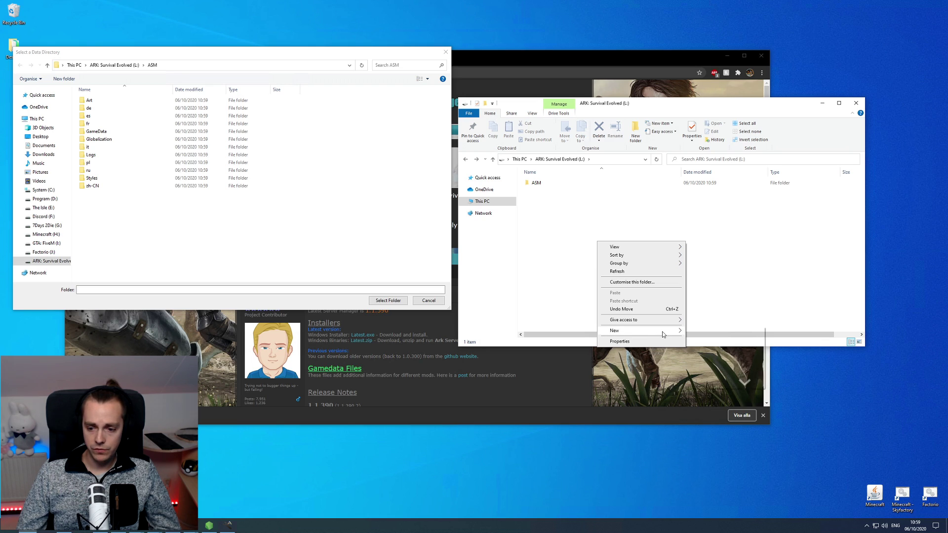
mouse_move(661, 330)
click(702, 332)
text(S)
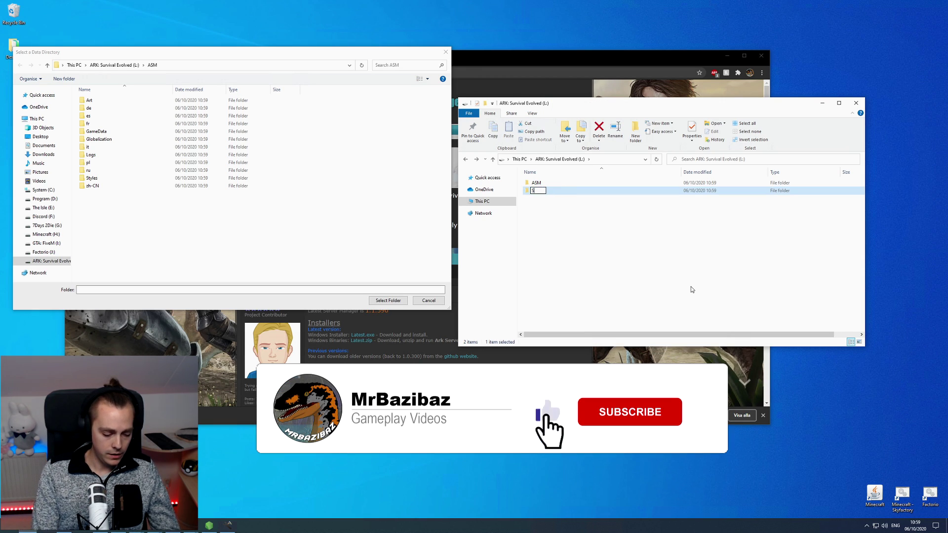
text(teamCMD)
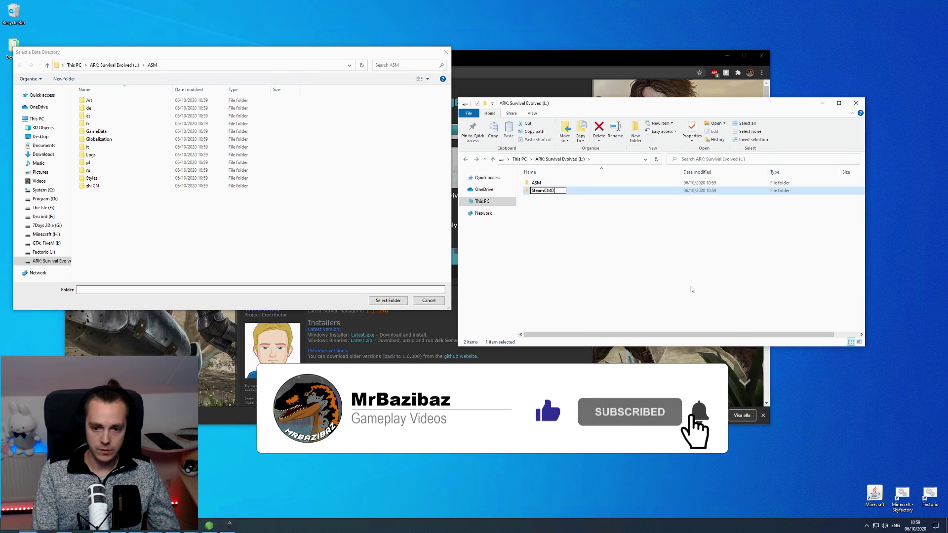
key(Return)
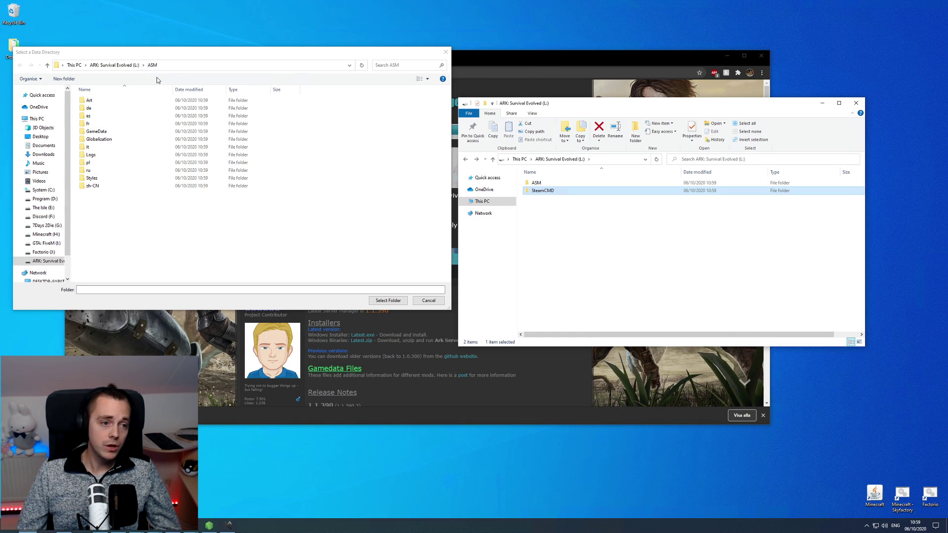
Select L:\SteamCMD as the server manager's data directory, confirm the location, and allow Steam Client Bootstrapper through the firewall on private networks.
click(131, 66)
click(97, 108)
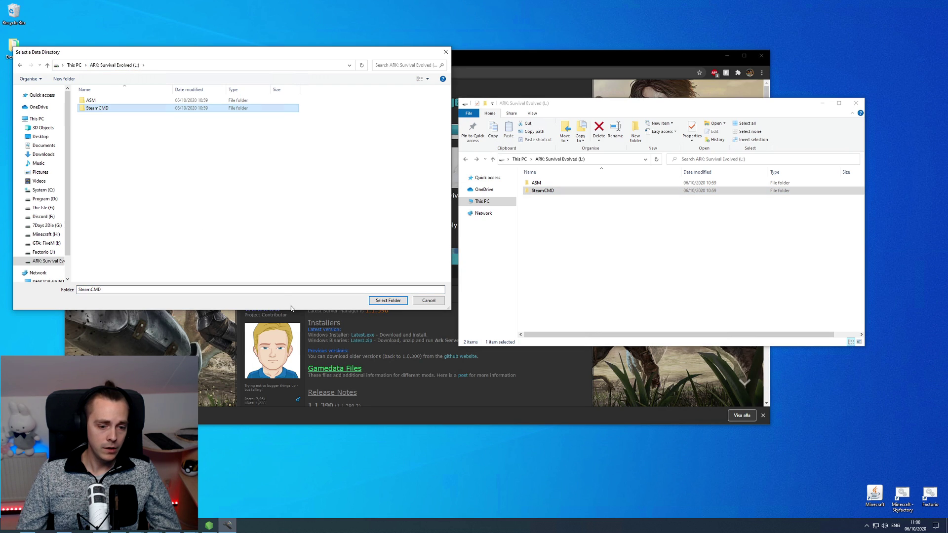
click(387, 301)
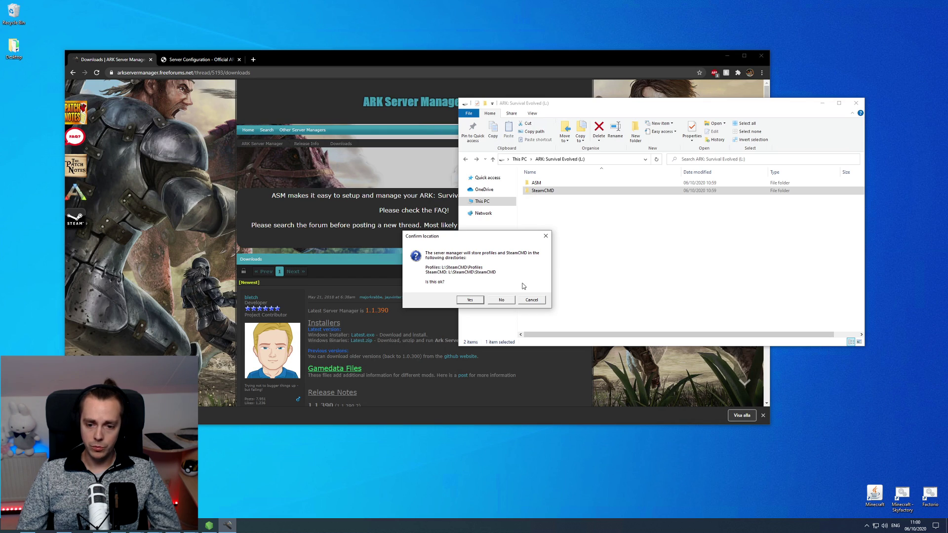
click(469, 300)
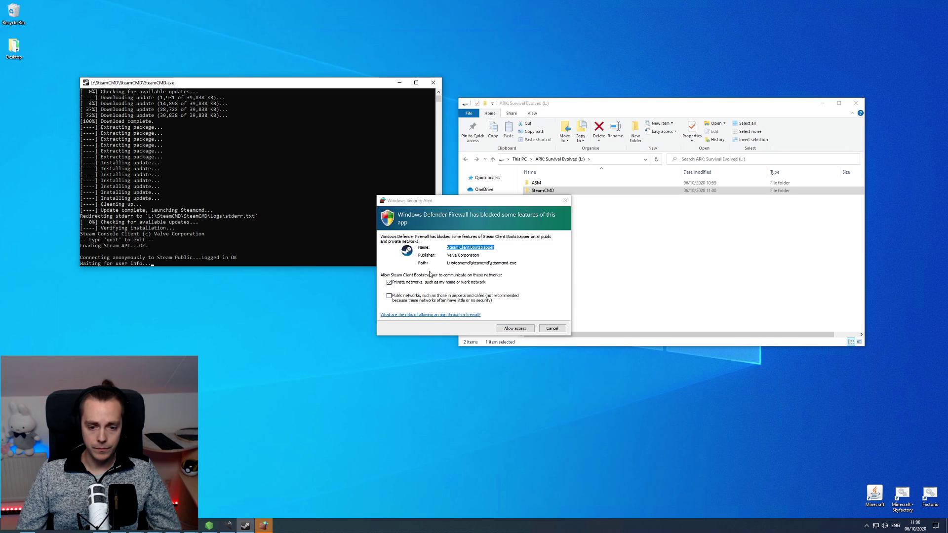
click(514, 329)
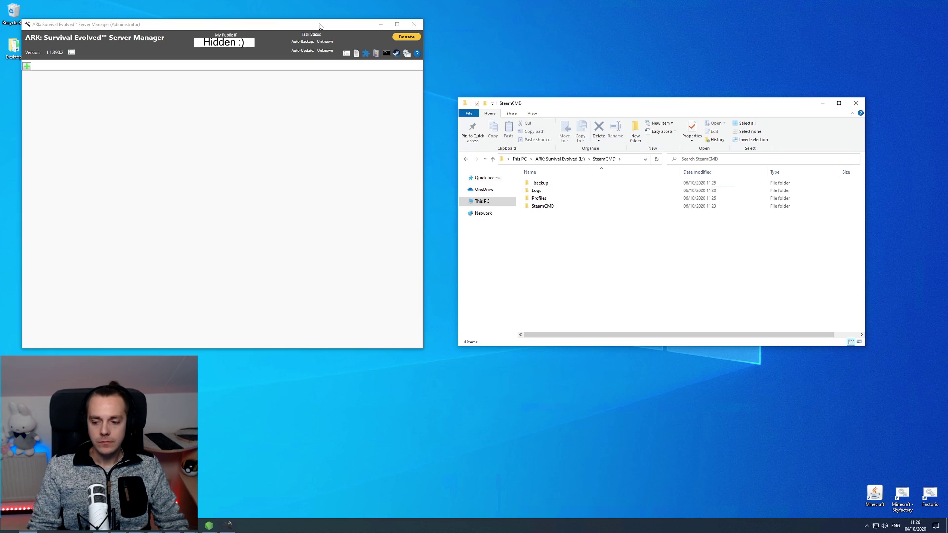
Add a new server profile in ARK Server Manager and name it The Island.
click(319, 25)
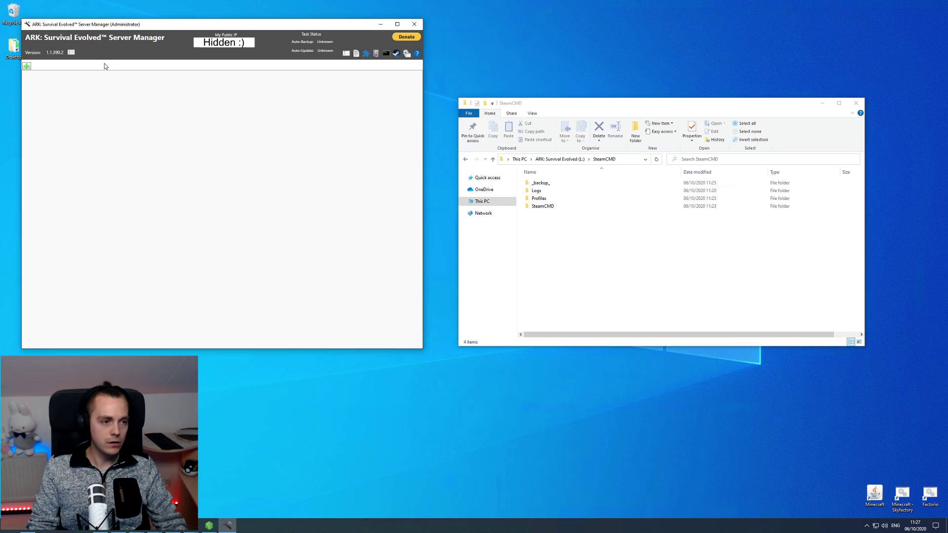
click(27, 67)
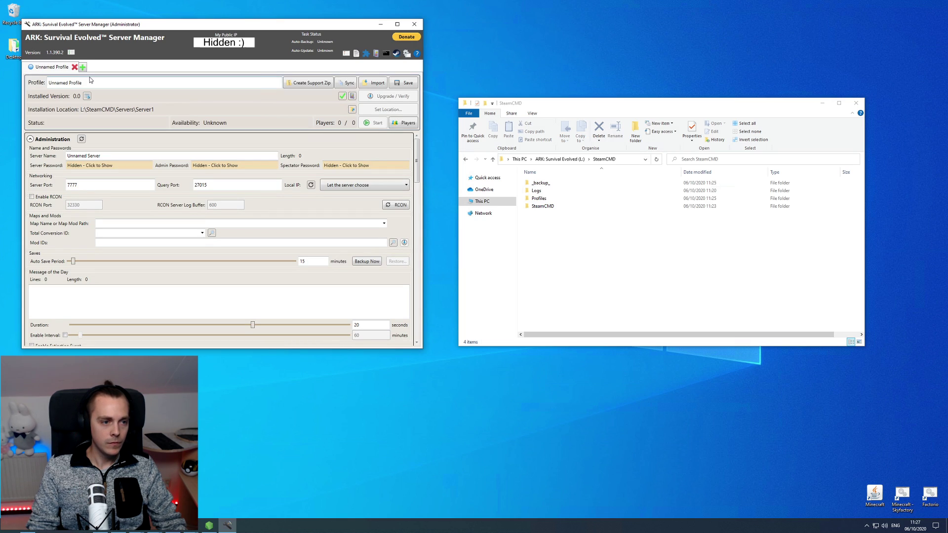
scroll(198, 184, down, 2)
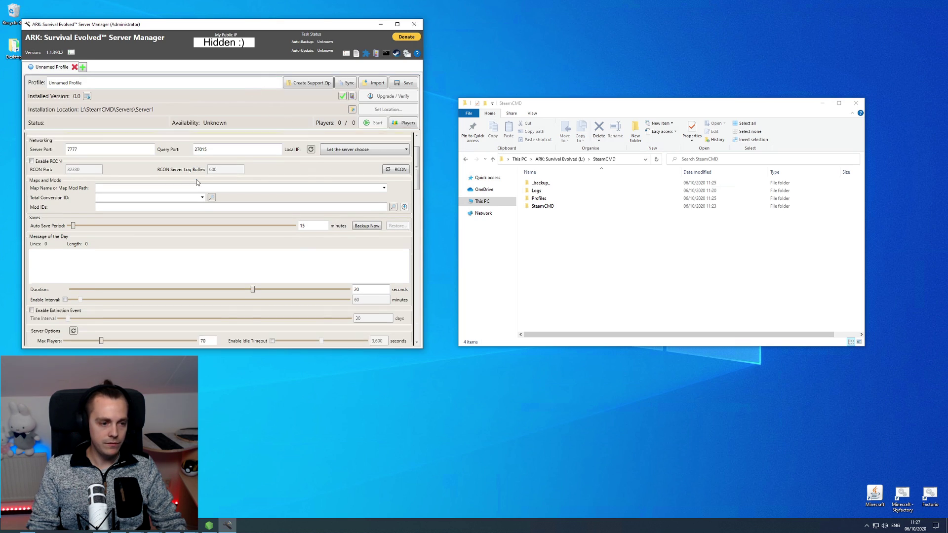
scroll(231, 252, down, 10)
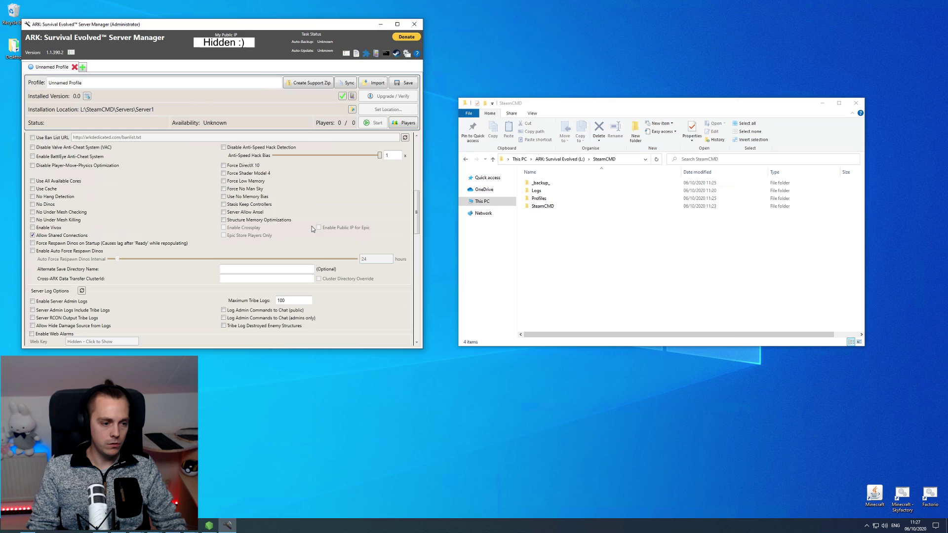
drag(419, 241, 419, 163)
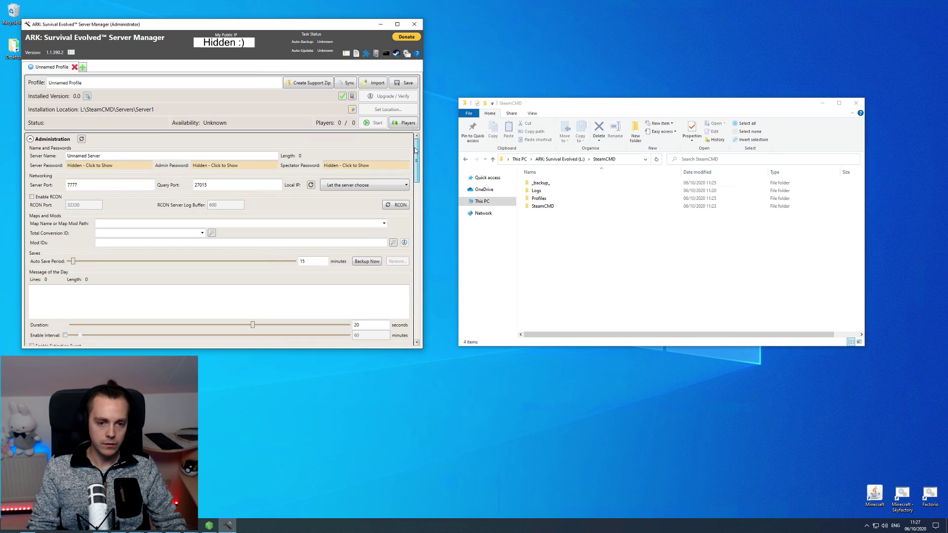
triple_click(50, 85)
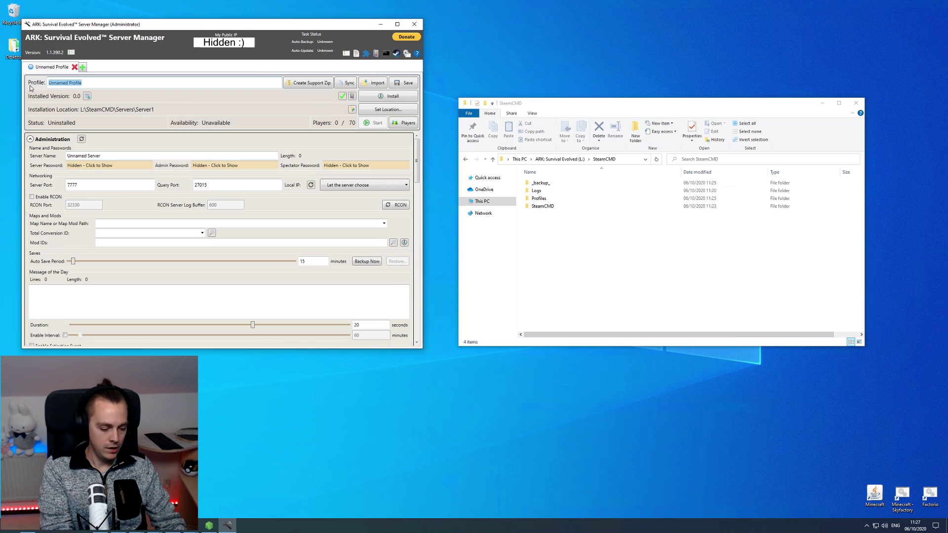
text(T)
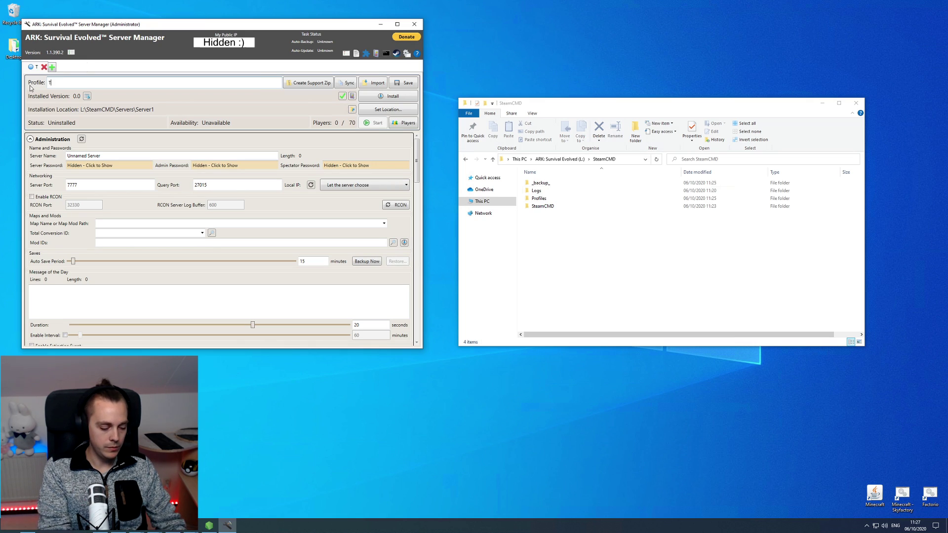
text(he Island)
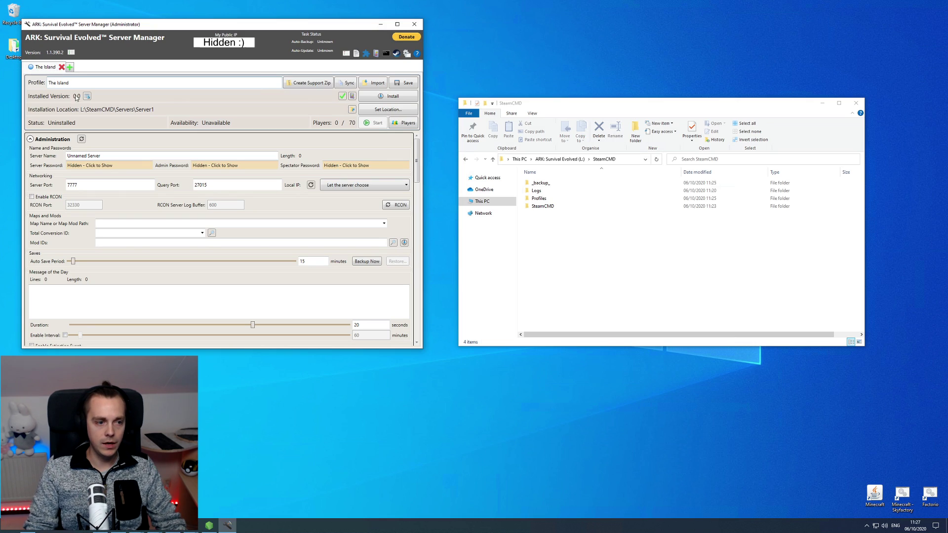
Set the server name of The Island profile to Raw Test Server.
triple_click(75, 156)
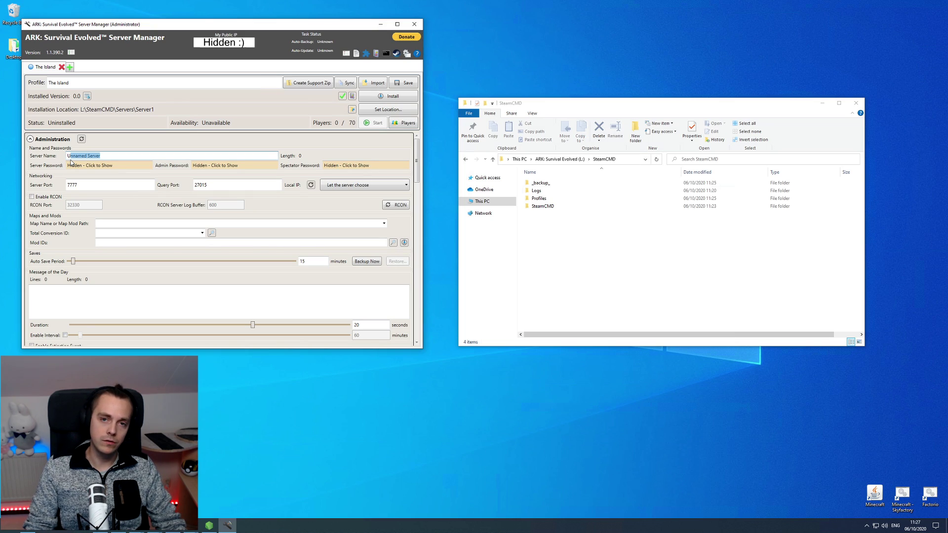
text(UR)
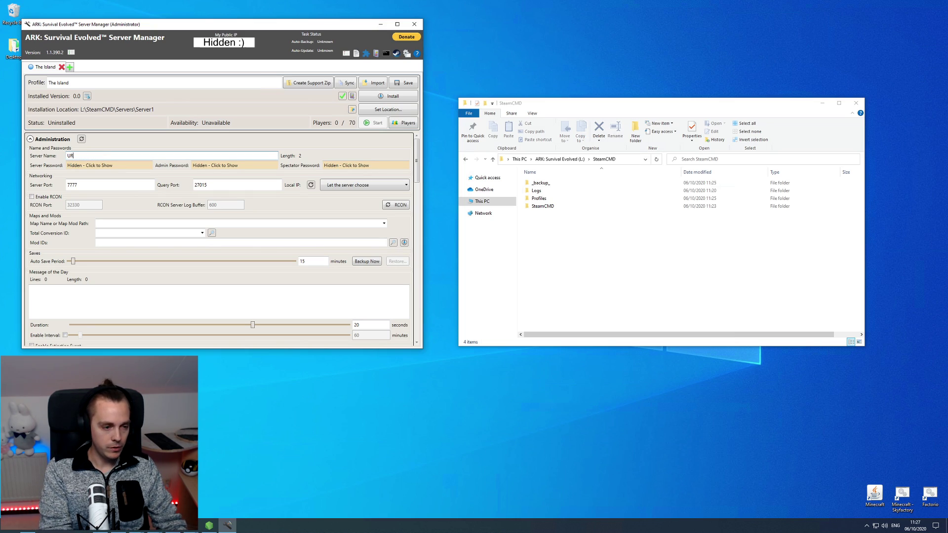
key(BackSpace)
key(BackSpace)
key(BackSpace)
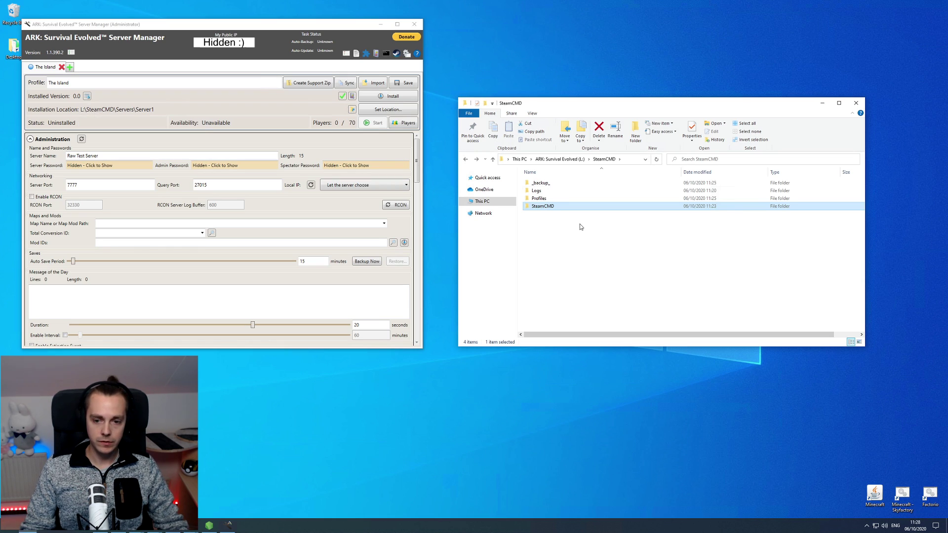
View the contents of the inner SteamCMD folder and install the server for The Island profile.
double_click(537, 207)
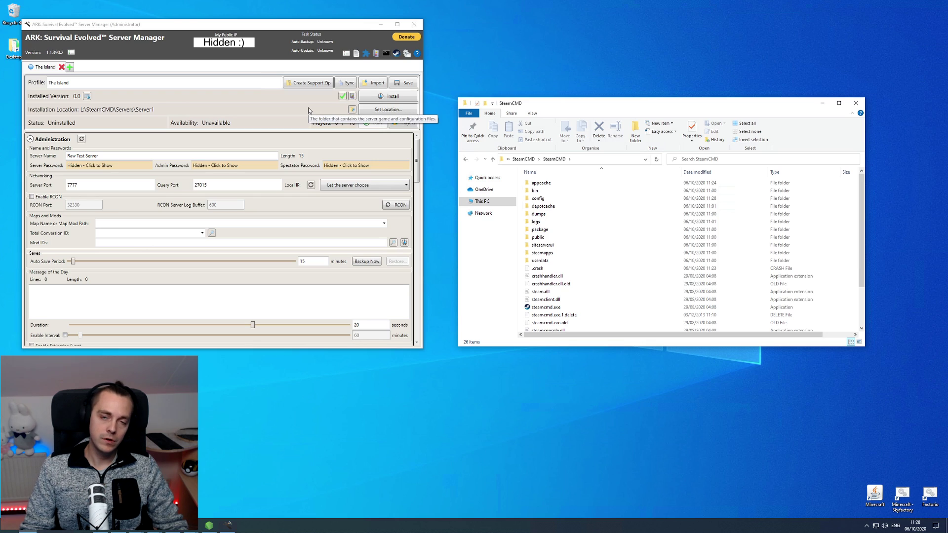
click(388, 101)
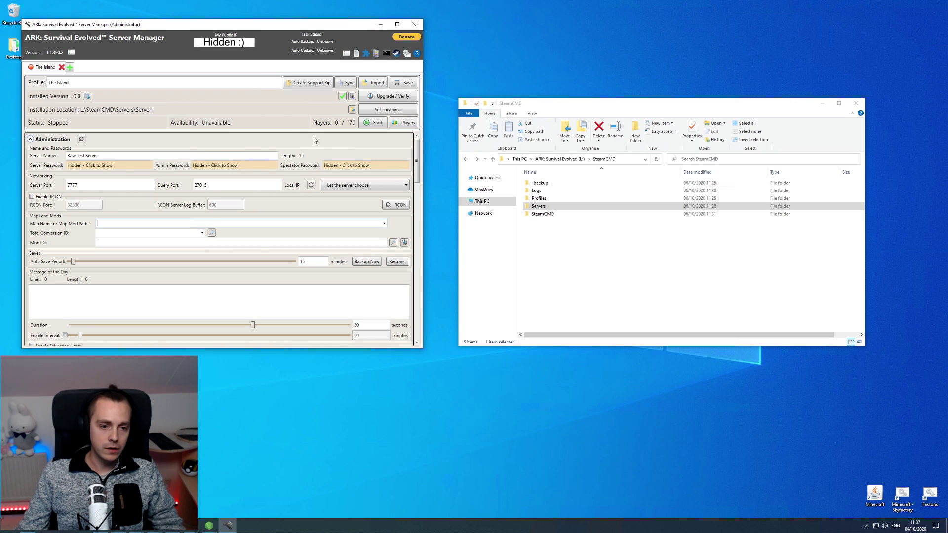
Enable RCON for the server and open its RCON console, placing it beside the manager window.
drag(114, 153, 59, 157)
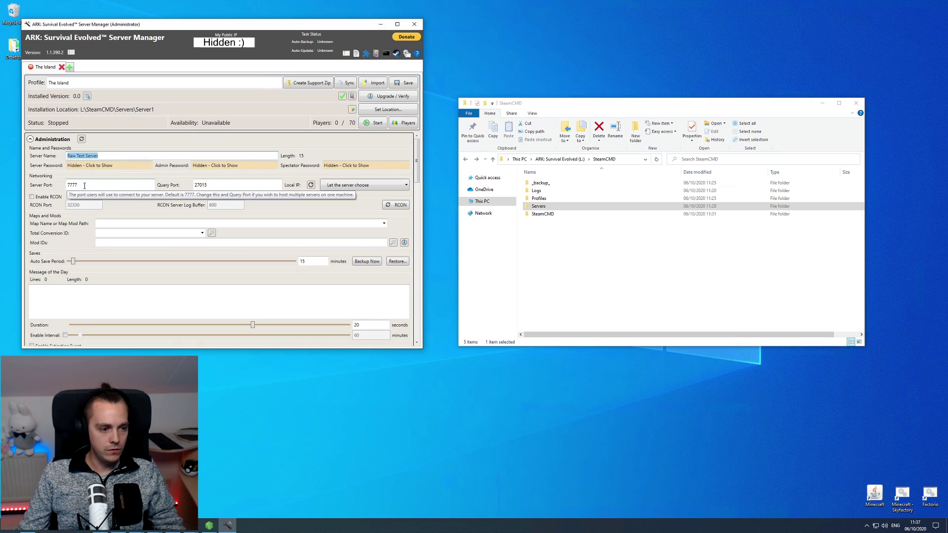
click(84, 185)
click(194, 188)
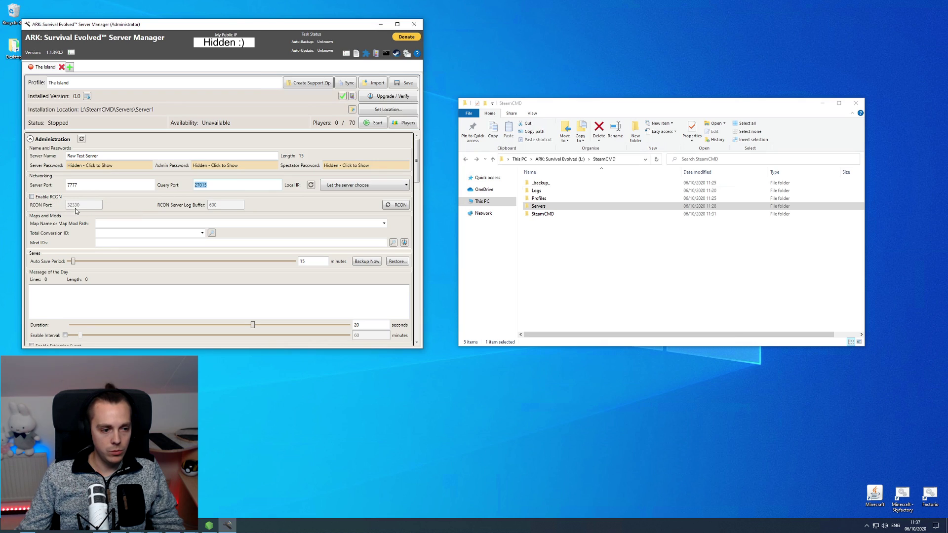
click(45, 199)
double_click(73, 205)
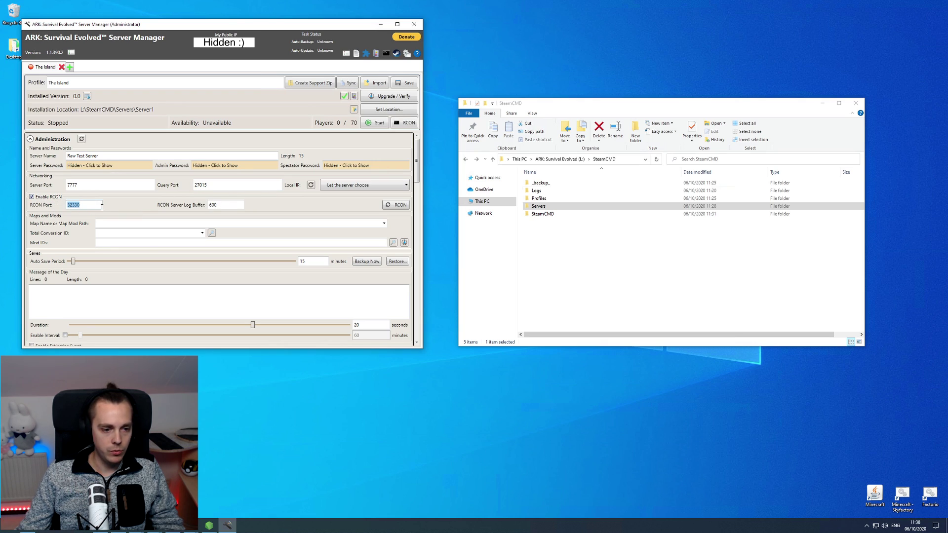
click(402, 124)
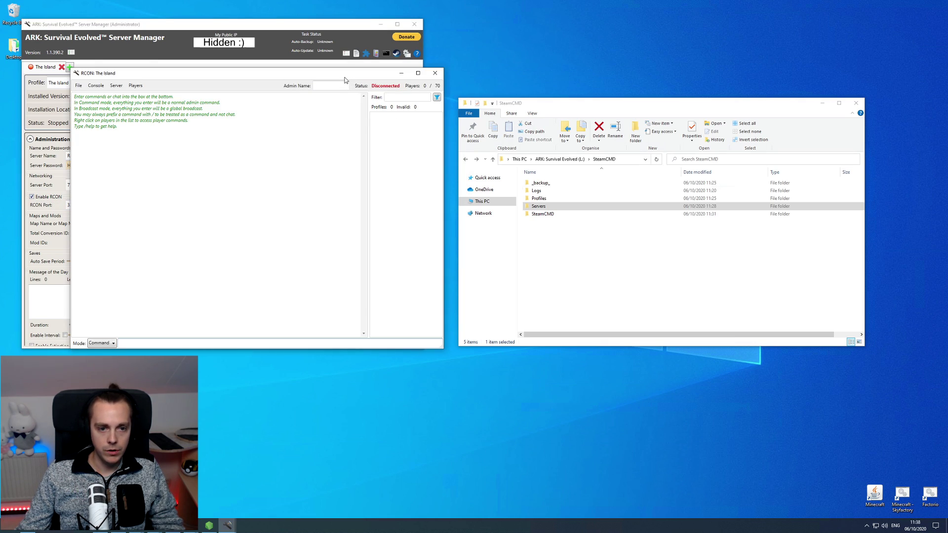
drag(351, 75, 714, 29)
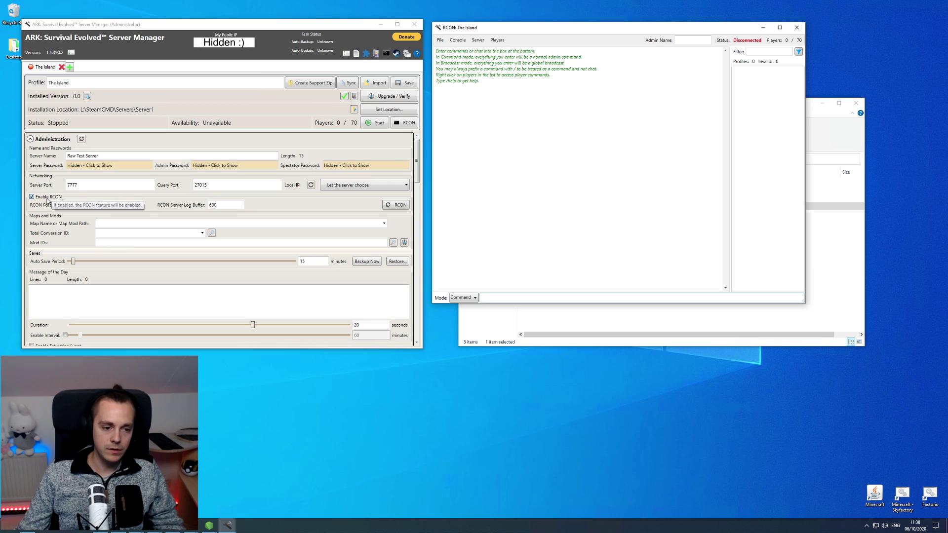
drag(99, 206, 66, 206)
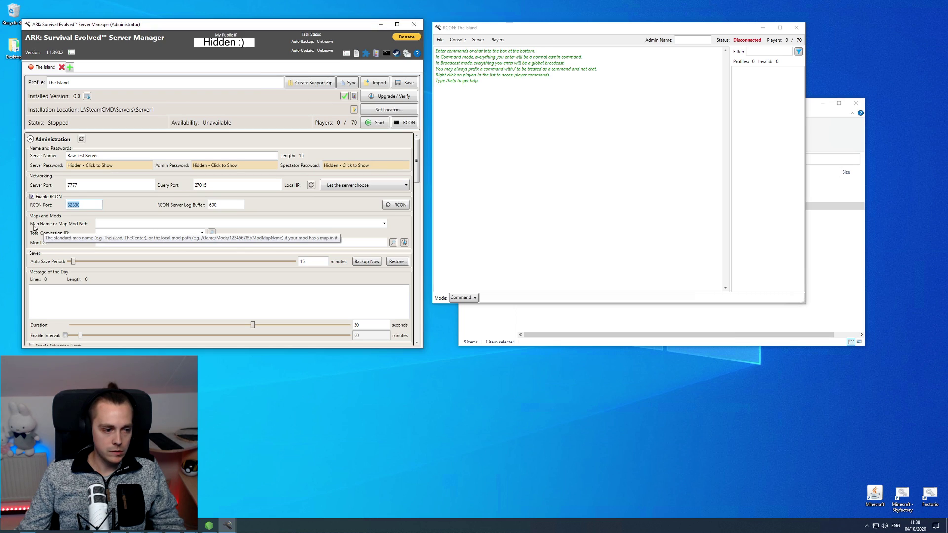
Choose The Island as the server's map and leave the mod IDs empty.
click(383, 224)
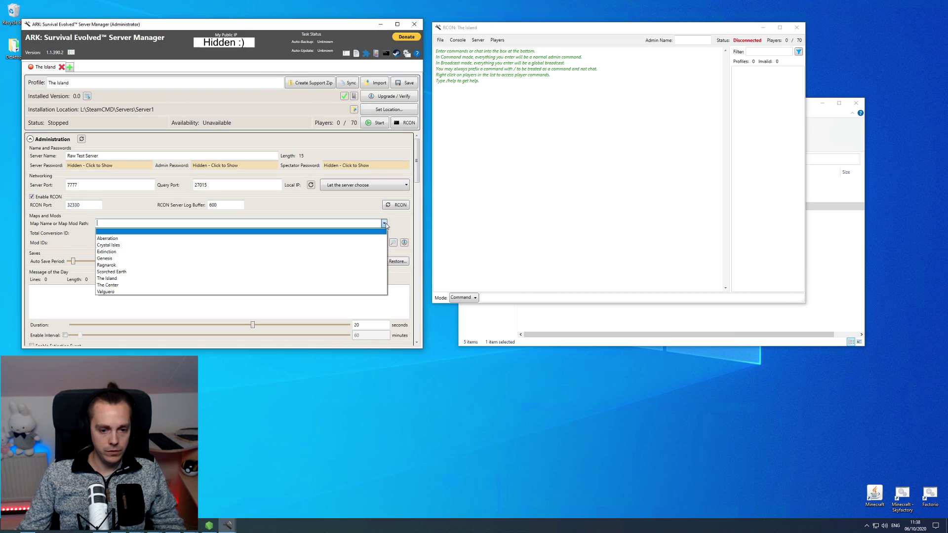
click(114, 279)
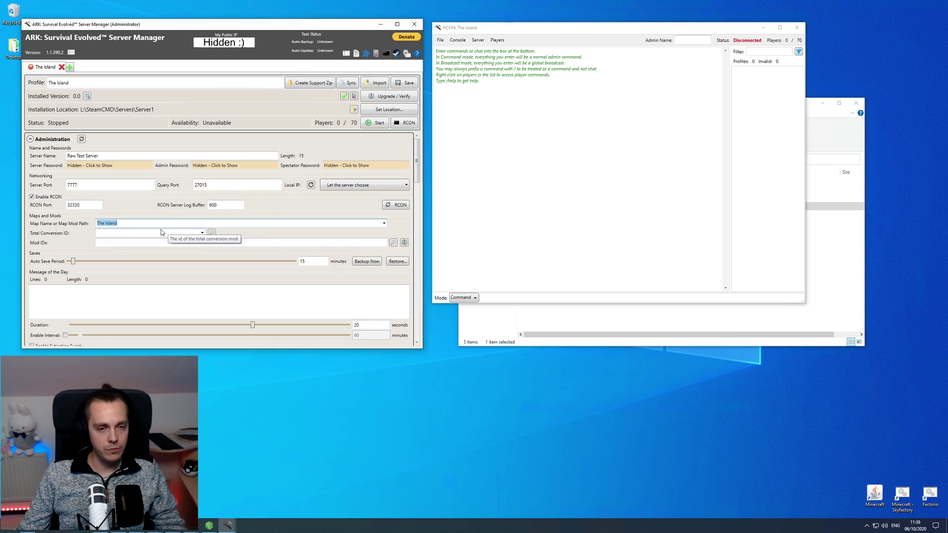
click(114, 242)
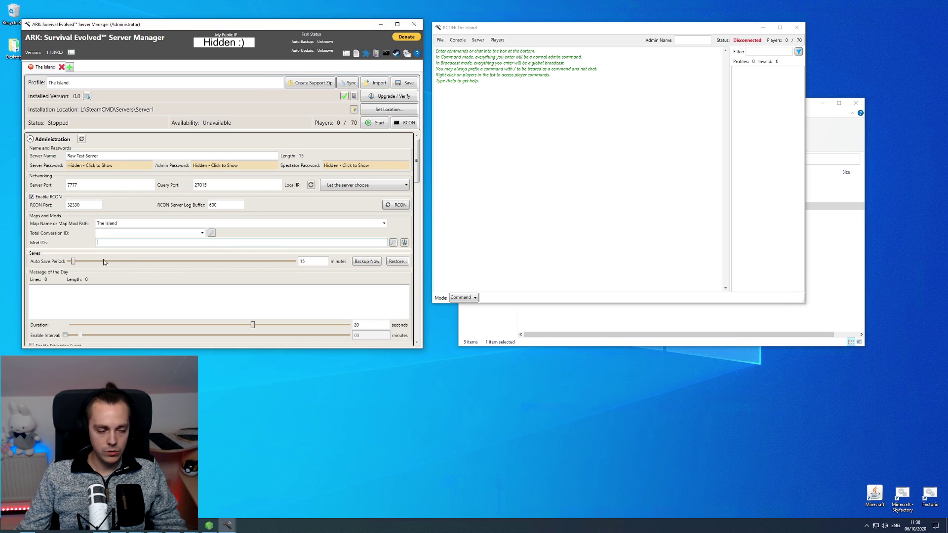
Set the maximum number of players to 50 in the server options.
scroll(88, 264, down, 2)
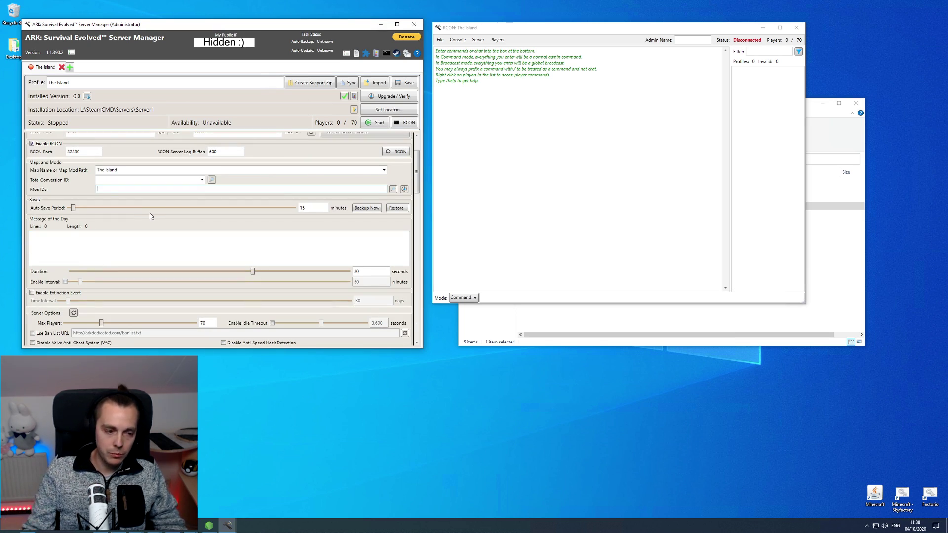
scroll(143, 211, down, 1)
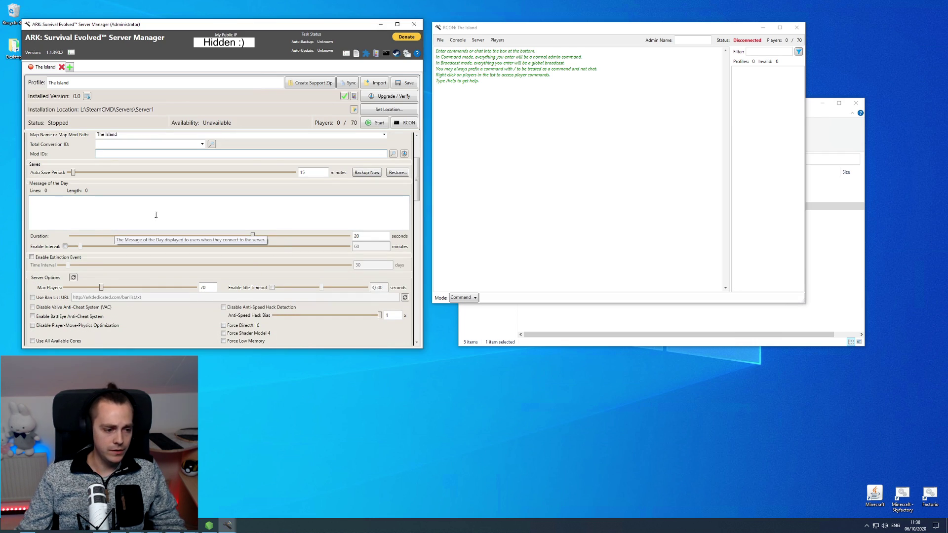
scroll(143, 214, down, 1)
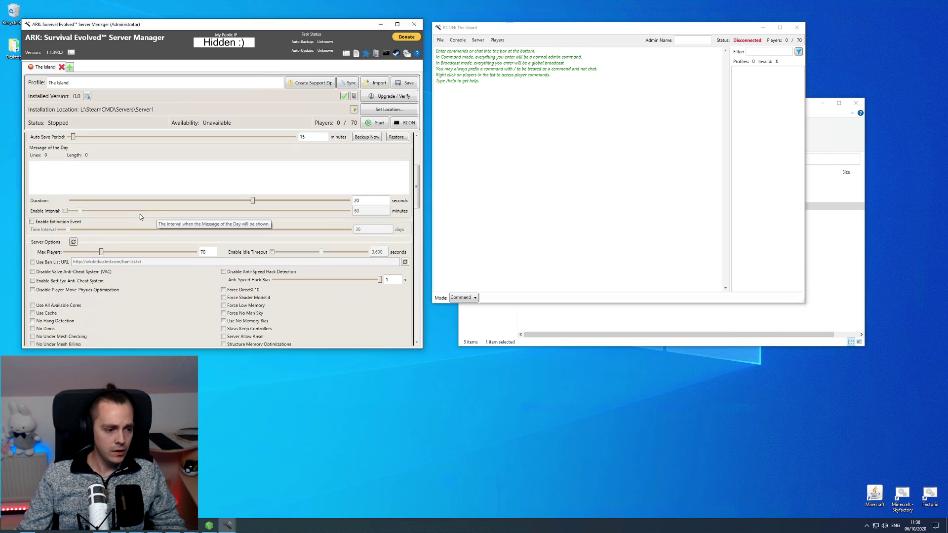
double_click(200, 253)
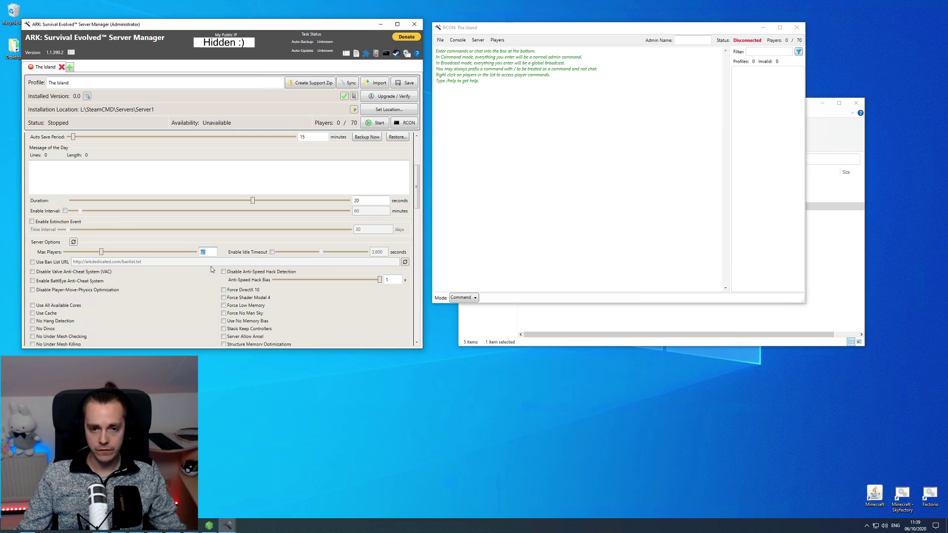
text(50)
key(Return)
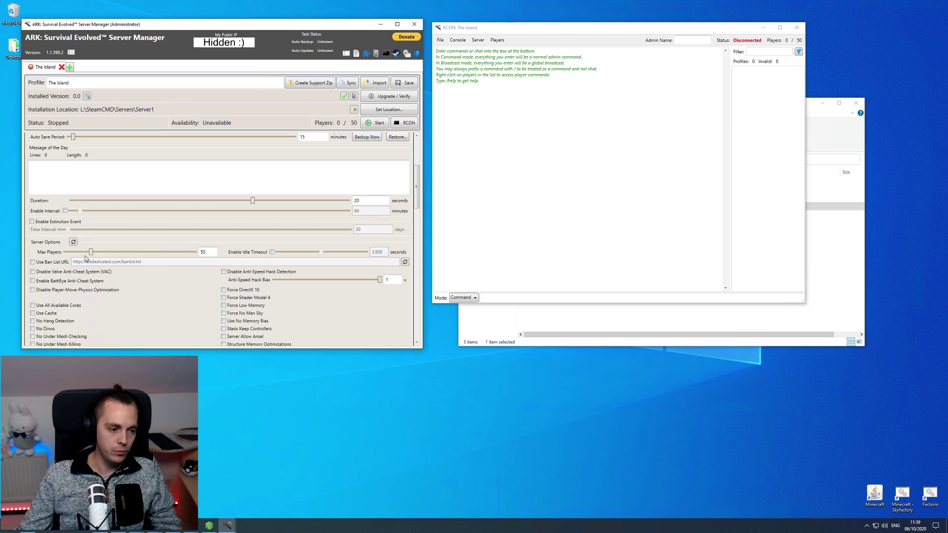
Enable the ban list URL and disable Allow Shared Connections in the server options.
scroll(86, 228, down, 2)
scroll(87, 228, down, 1)
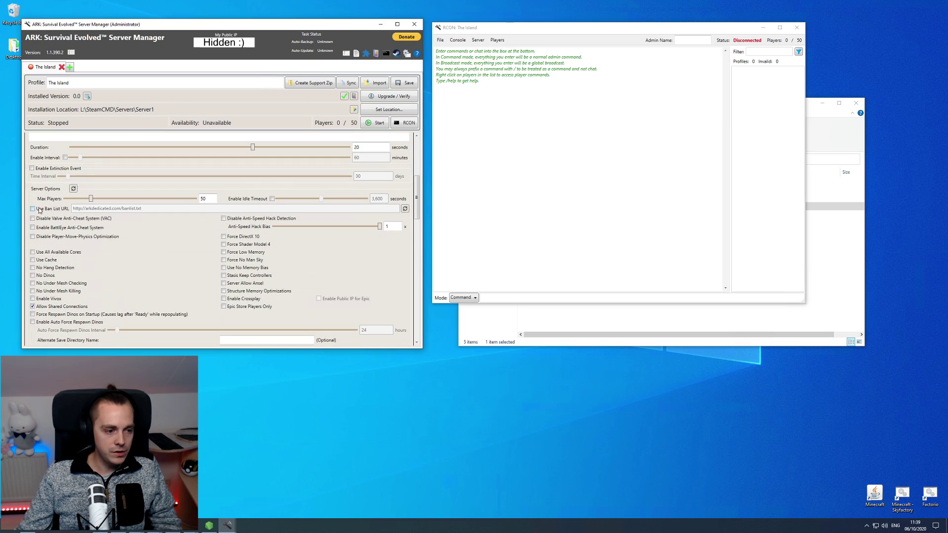
click(39, 210)
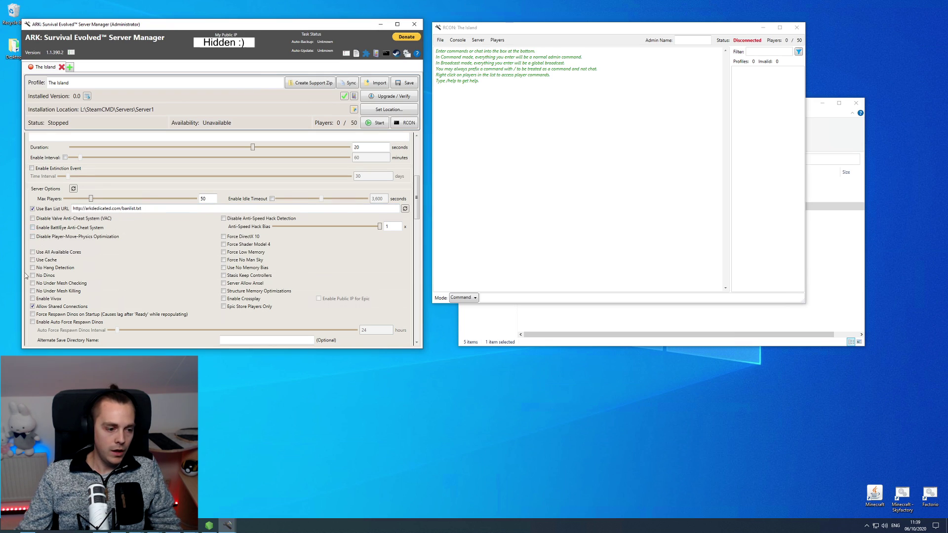
click(42, 309)
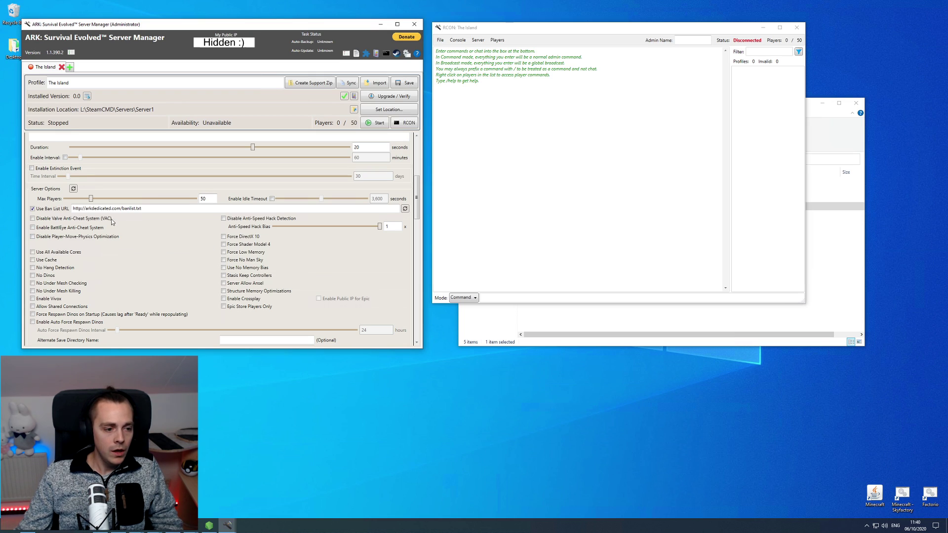
Enable BattlEye Anti-Cheat System, Use All Available Cores, Force Low Memory and Force No Man Sky.
click(48, 230)
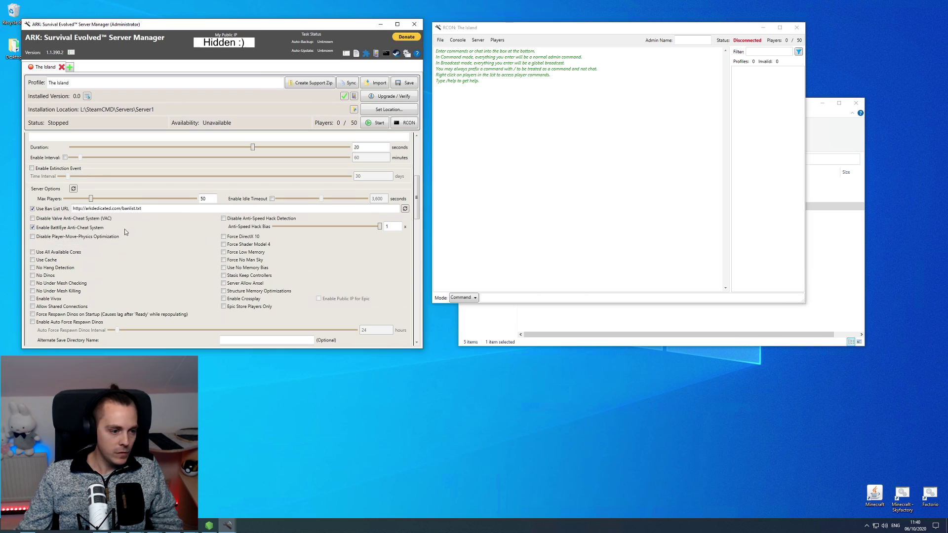
click(49, 255)
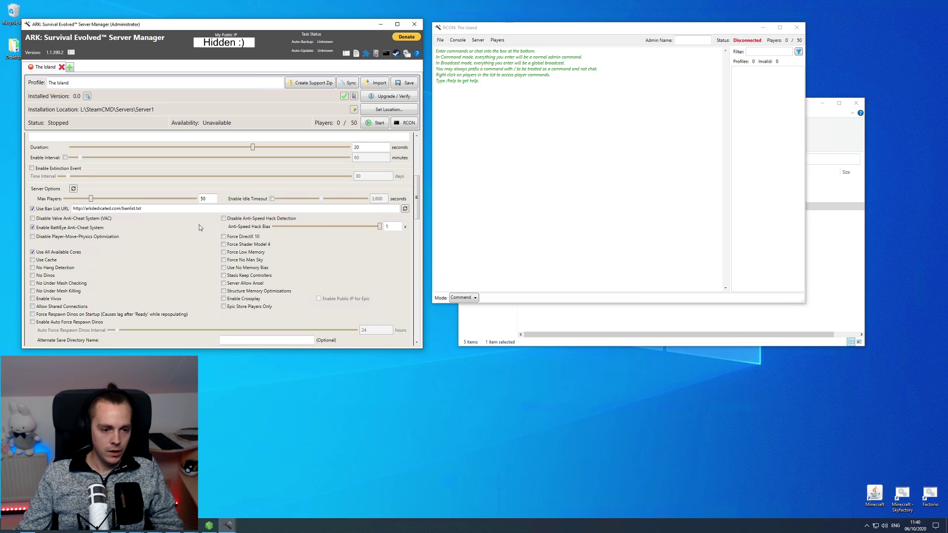
click(224, 252)
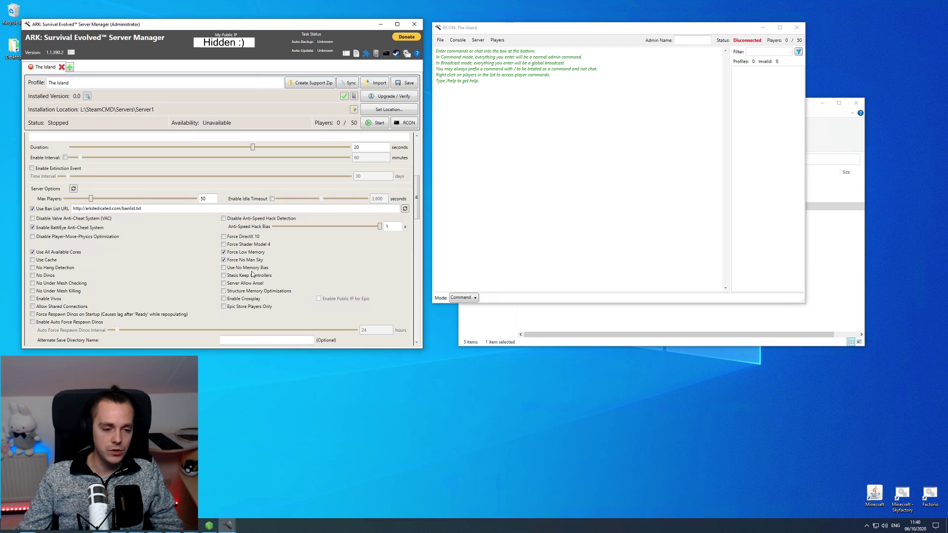
mouse_move(259, 265)
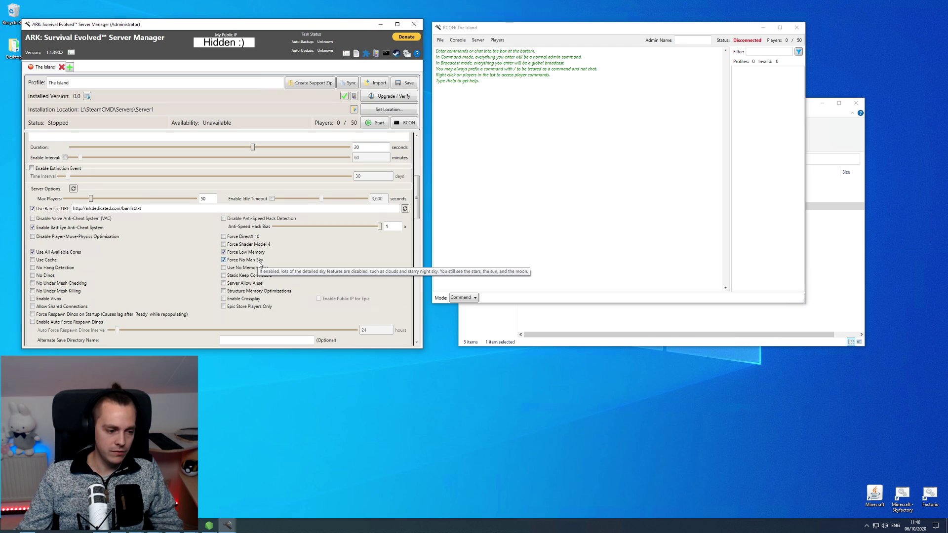
scroll(259, 265, up, 1)
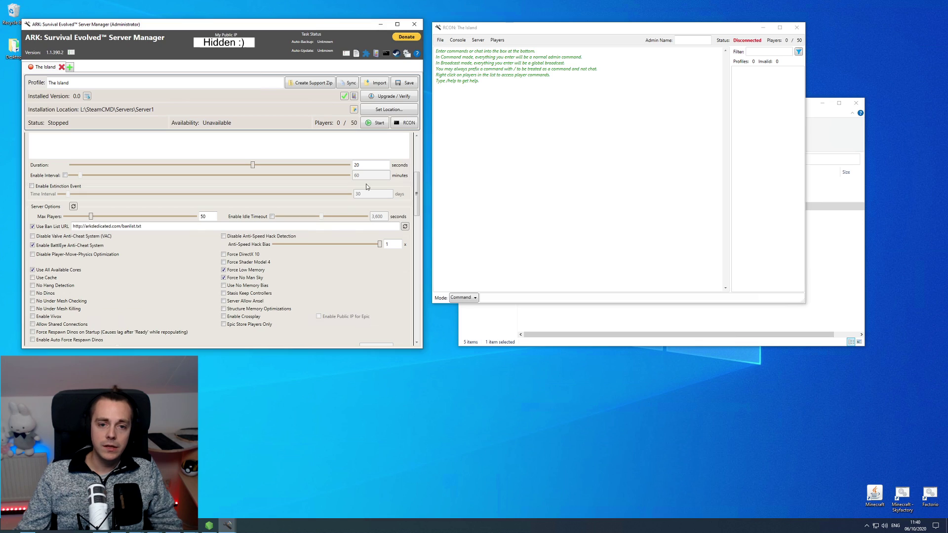
Start The Island server, reposition its console window and check the final startup lines in the log.
click(408, 94)
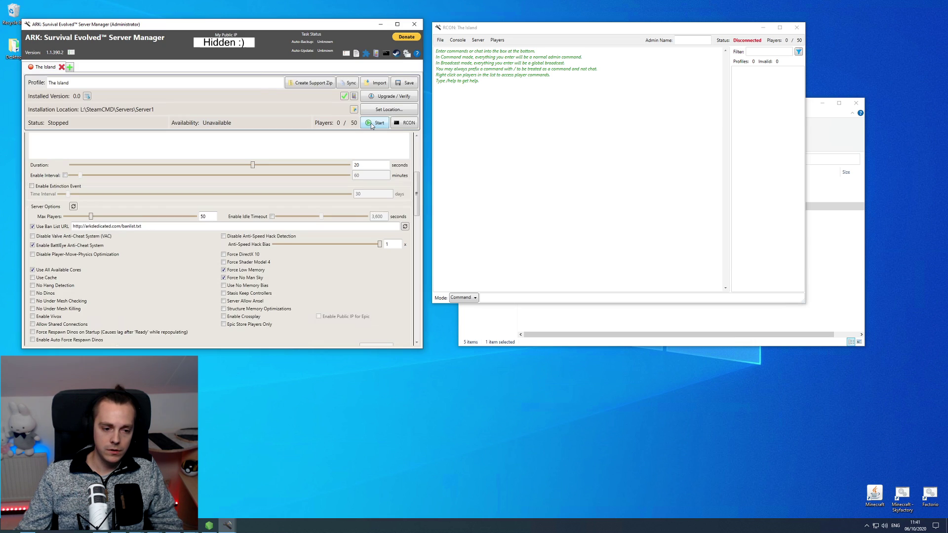
click(371, 123)
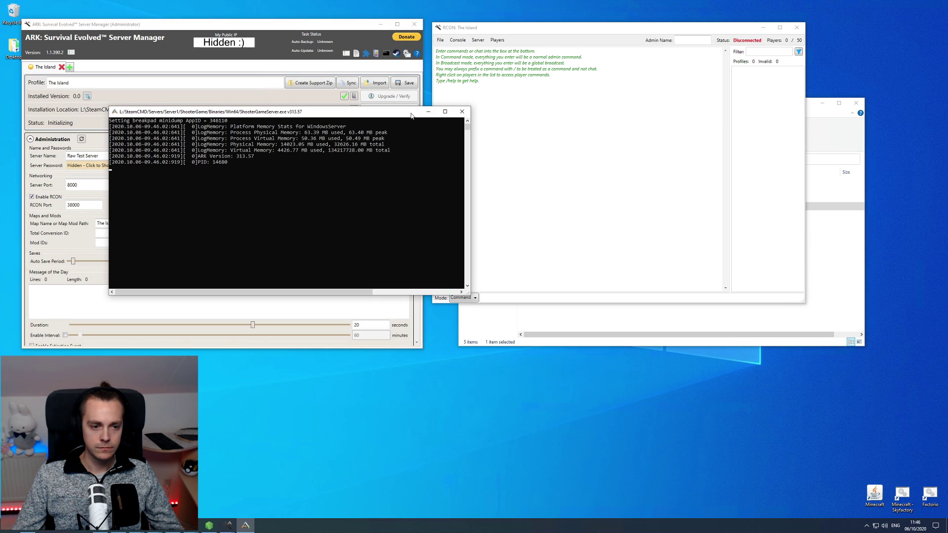
drag(411, 115, 369, 106)
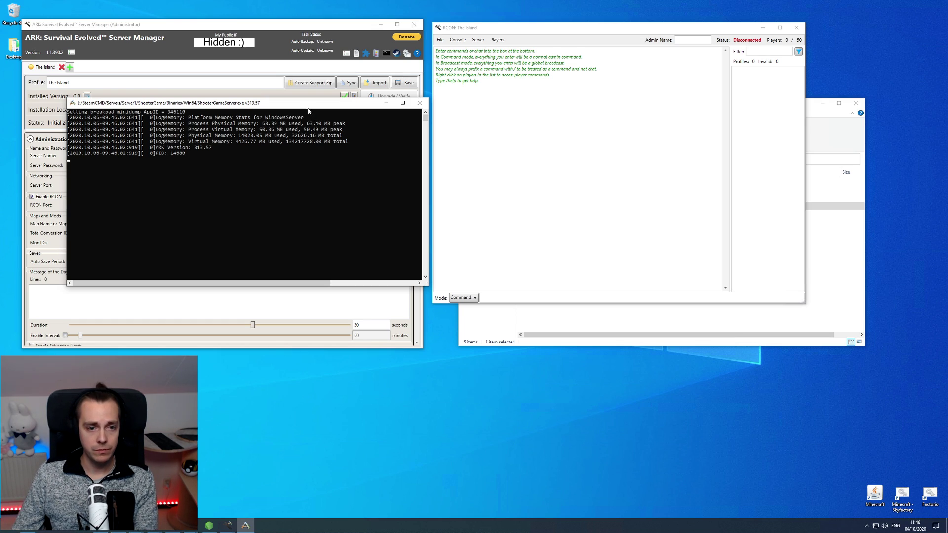
drag(308, 110, 279, 143)
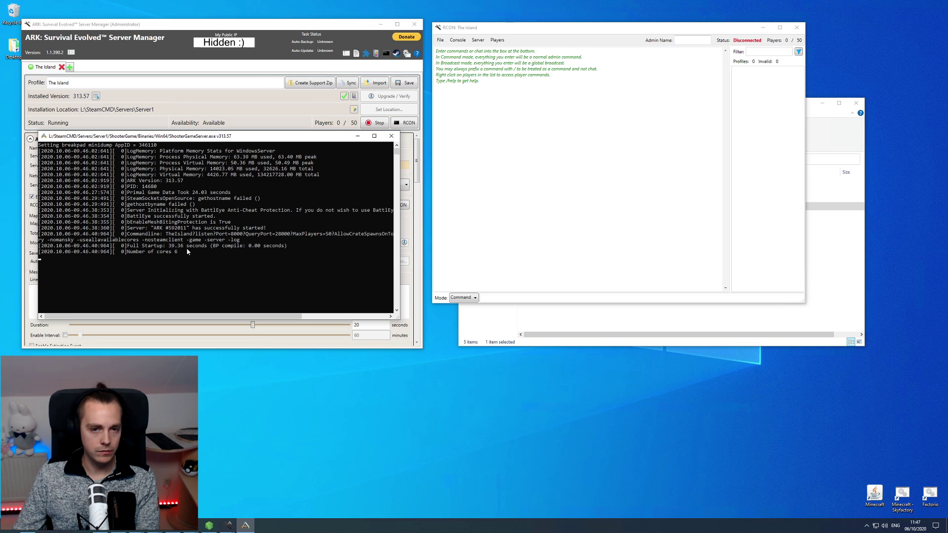
drag(188, 251, 101, 245)
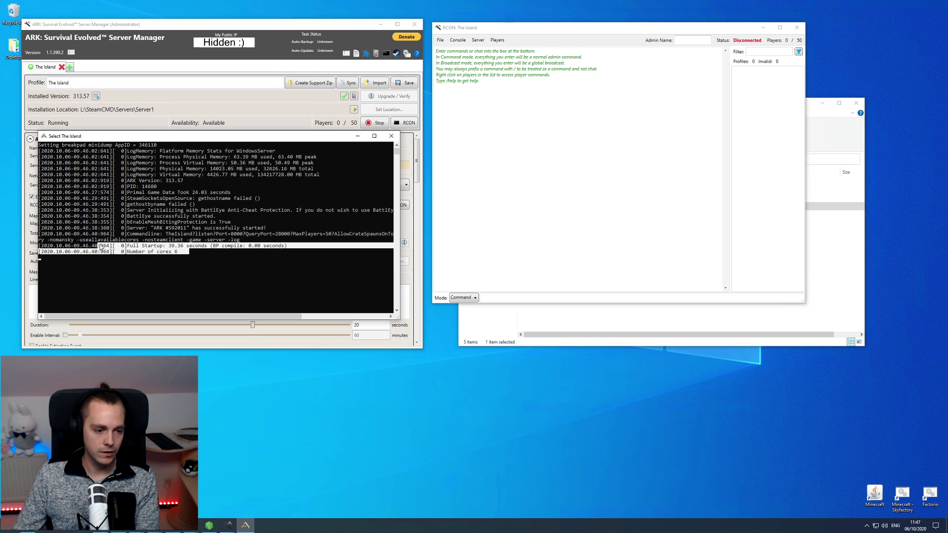
click(200, 253)
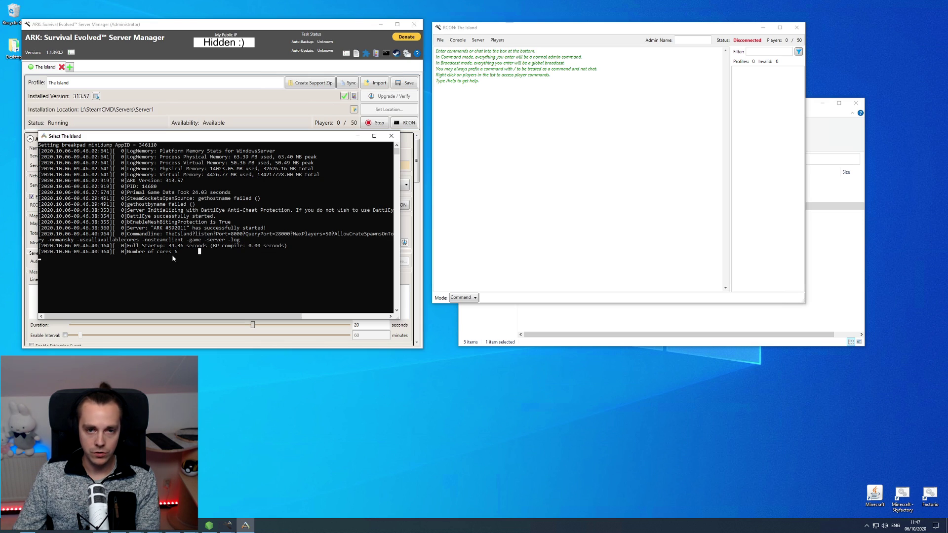
Shut down The Island server with the online player check and world file backup enabled.
click(374, 123)
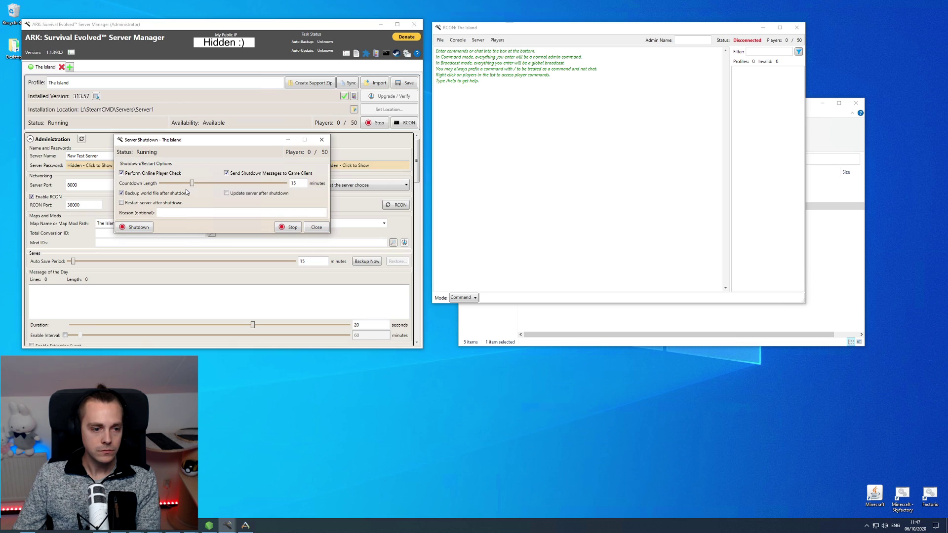
click(138, 228)
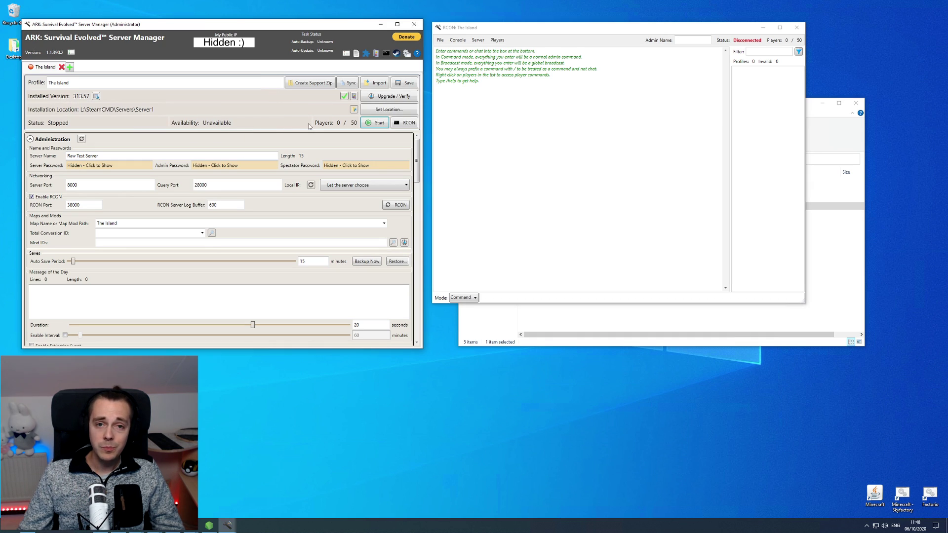
Start The Island server again and bring its console window to the front to follow the startup log.
click(375, 122)
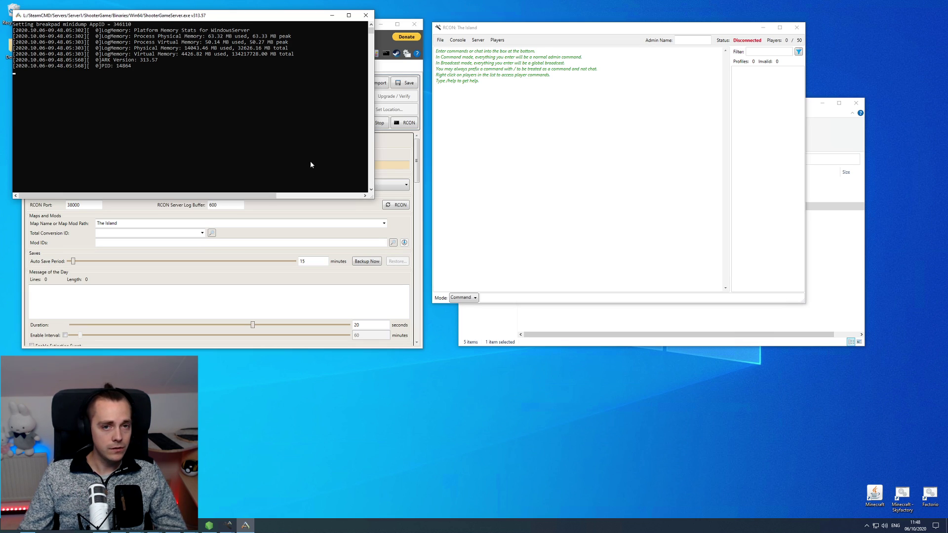
click(397, 152)
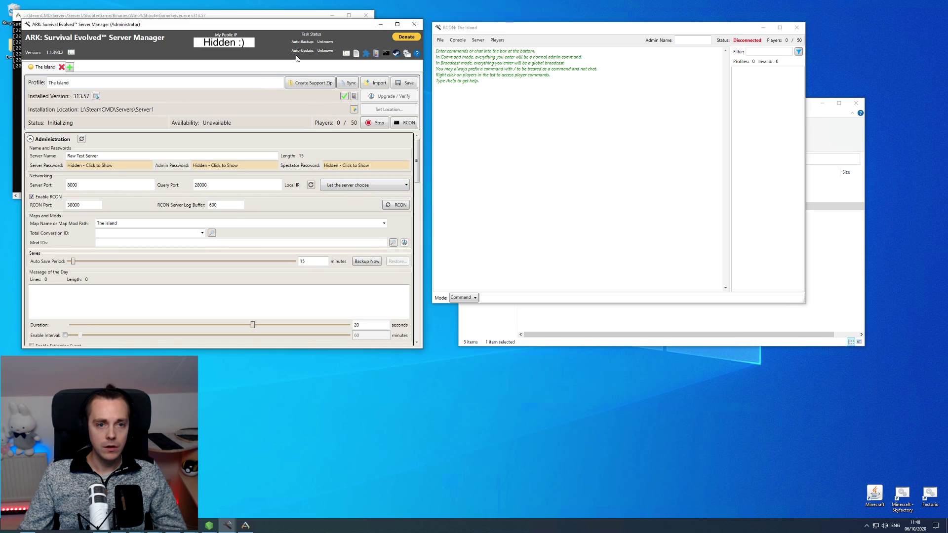
click(250, 15)
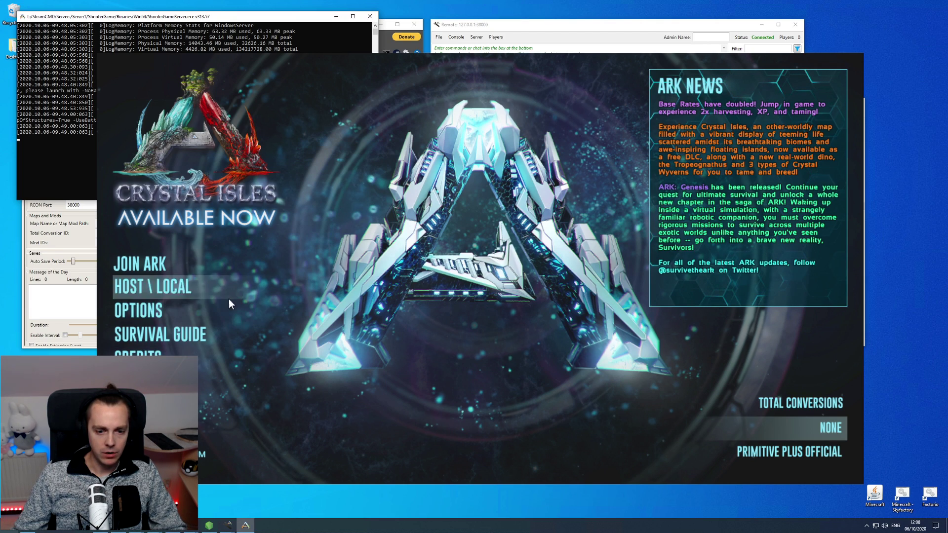
In the ARK: Survival Evolved game, open the session list and search the unofficial servers for "Raw Test Server".
click(159, 269)
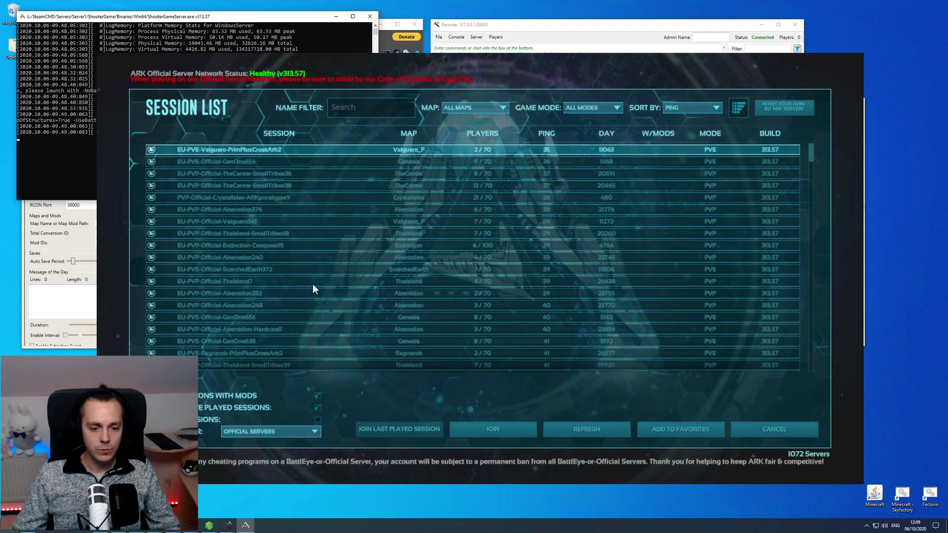
click(315, 431)
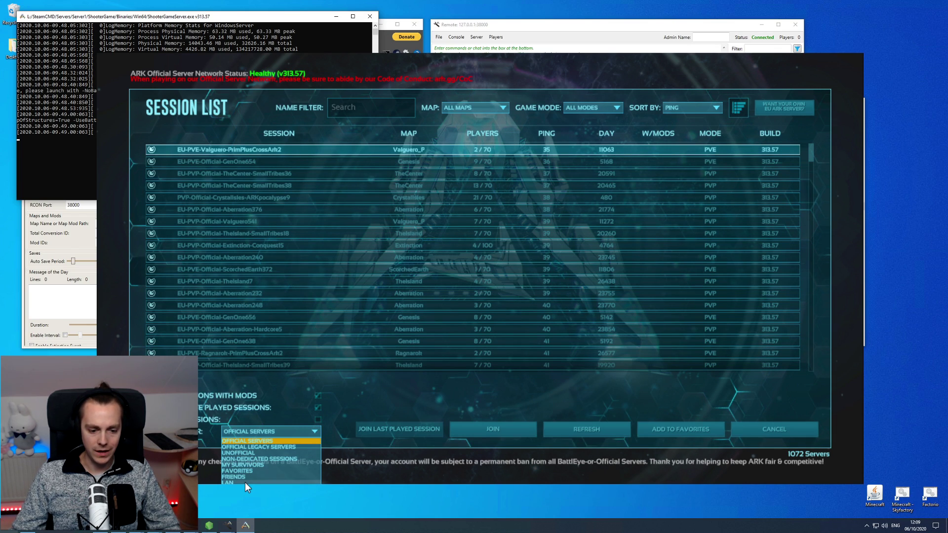
click(248, 454)
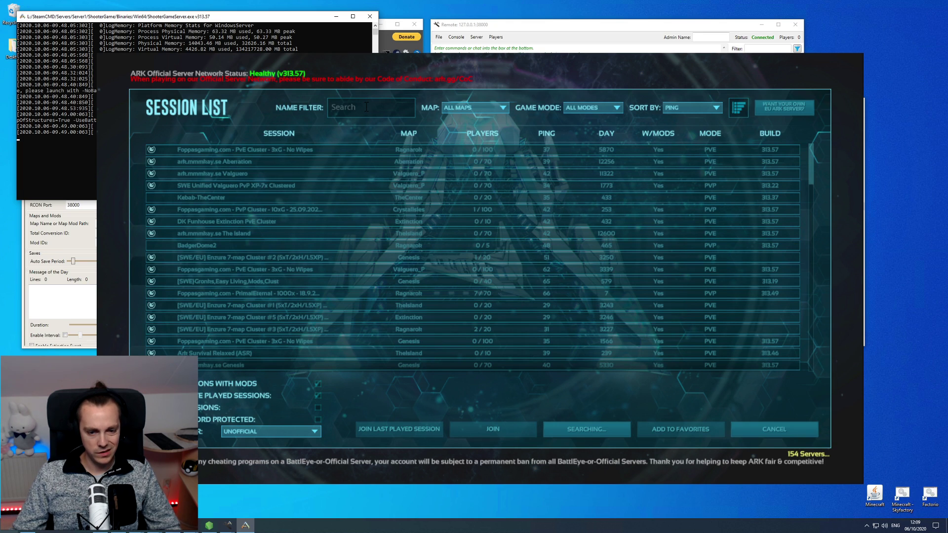
click(366, 107)
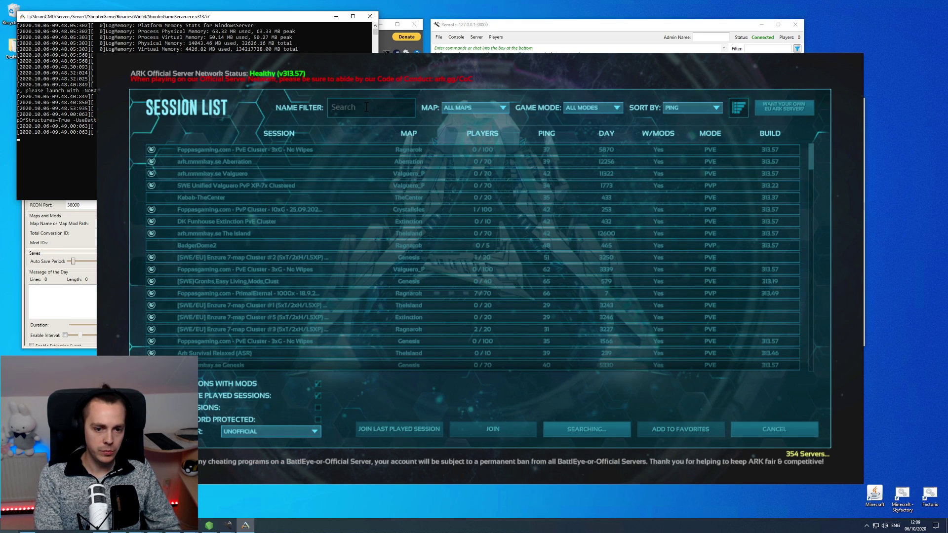
text(Raw)
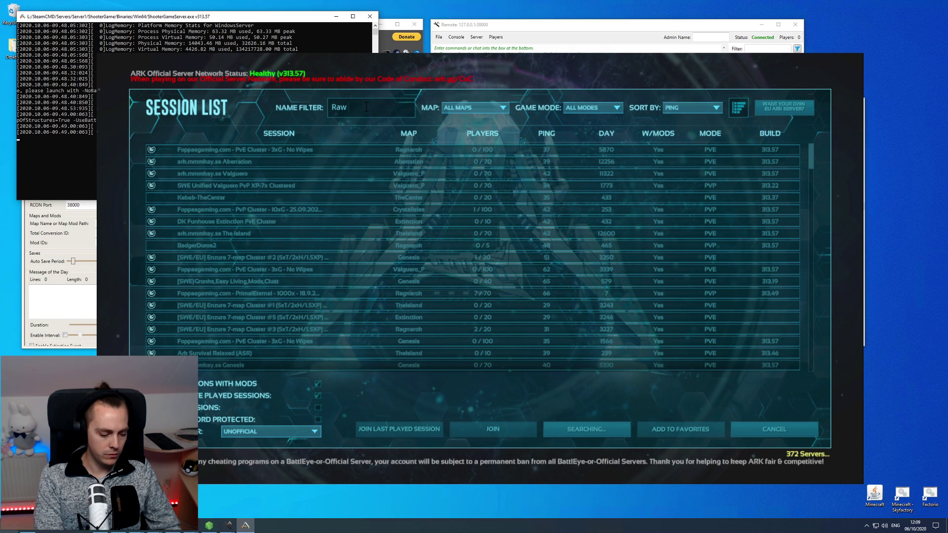
text( Test Serve)
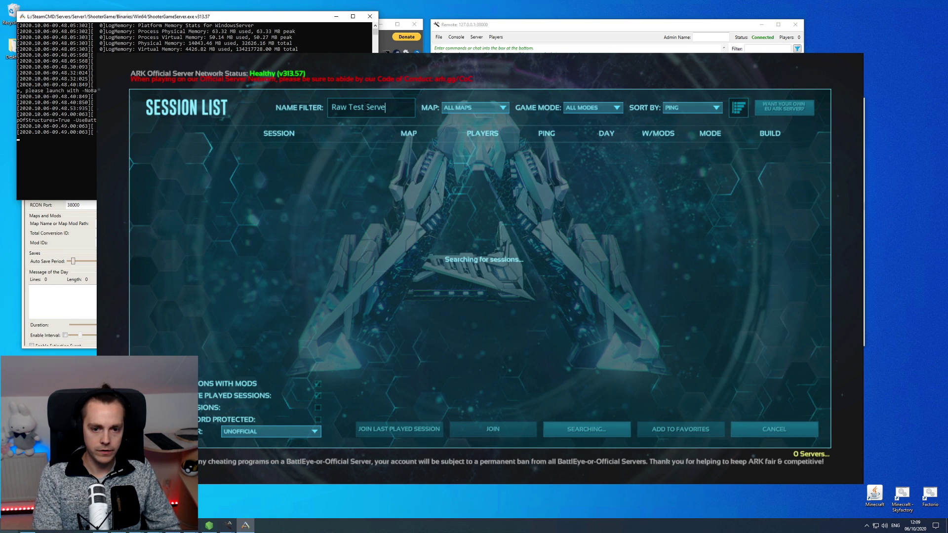
text(r)
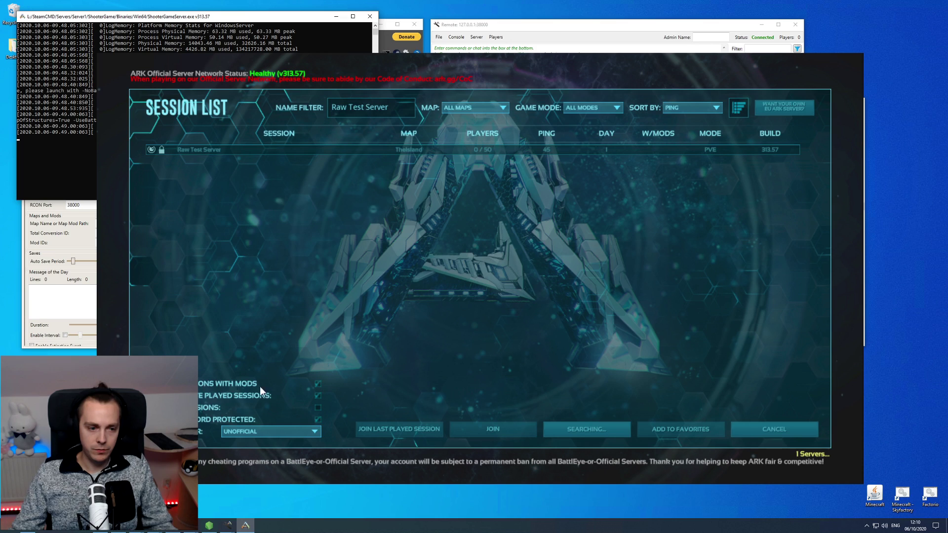
Join Raw Test Server with the server password and create a new survivor in spawn region South Zone 1 (Easy).
click(398, 151)
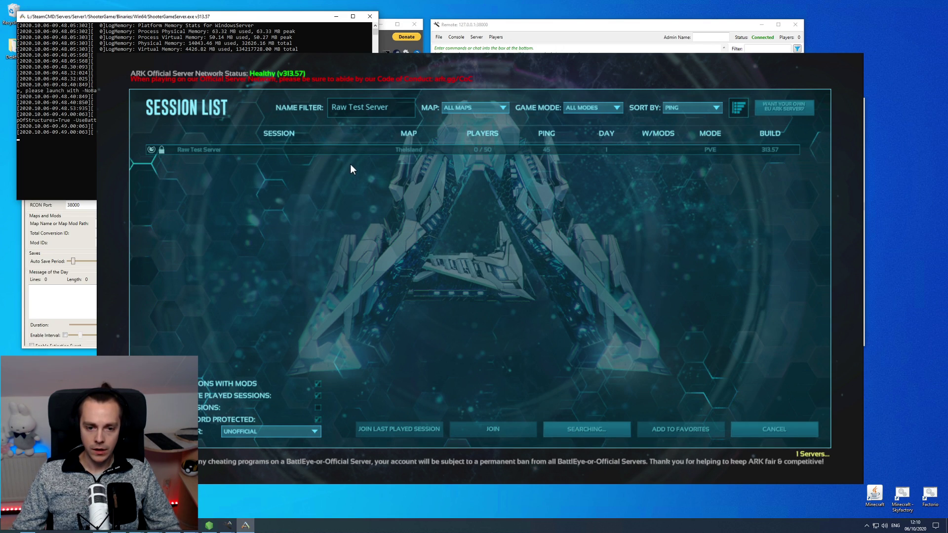
click(502, 425)
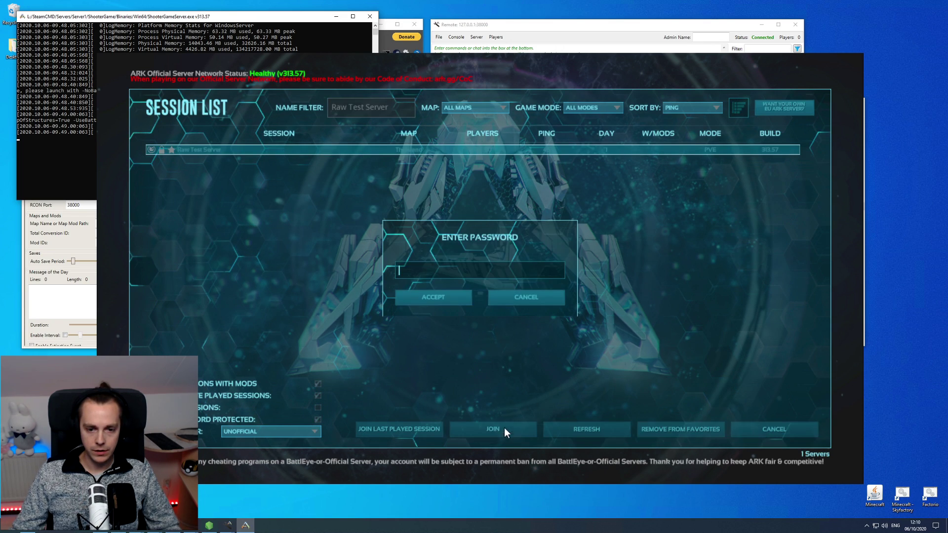
text(**********)
click(450, 299)
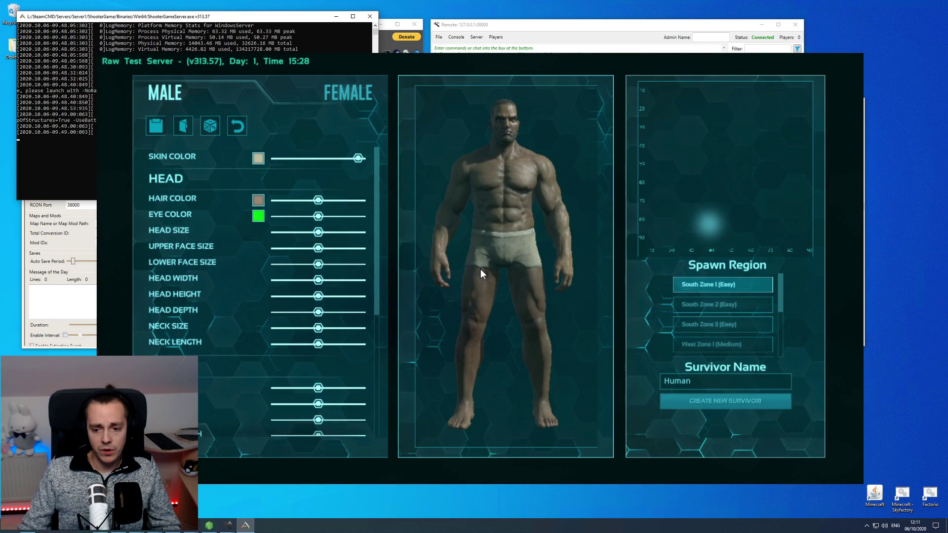
click(706, 399)
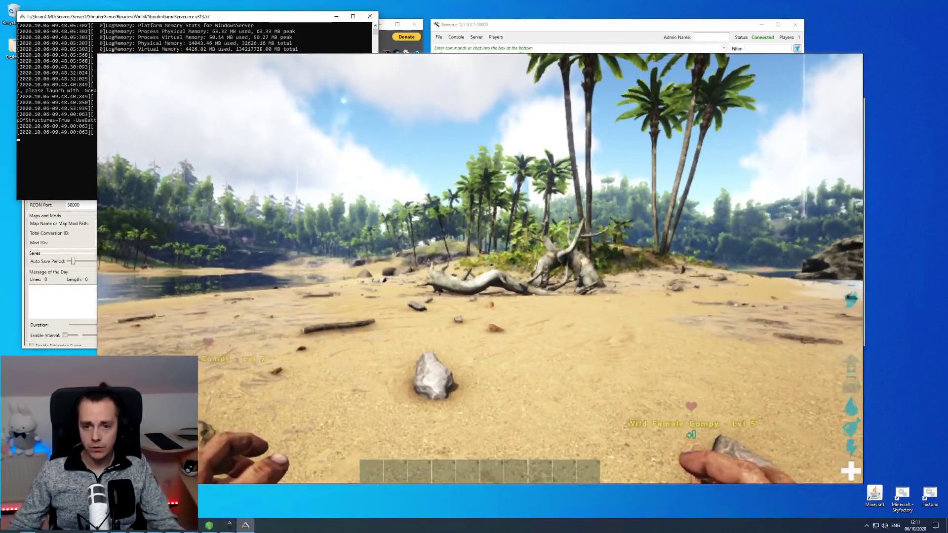
Test the gameplay by attacking the nearby Compys and walking into the water, and bring up the in-game pause menu.
click(481, 269)
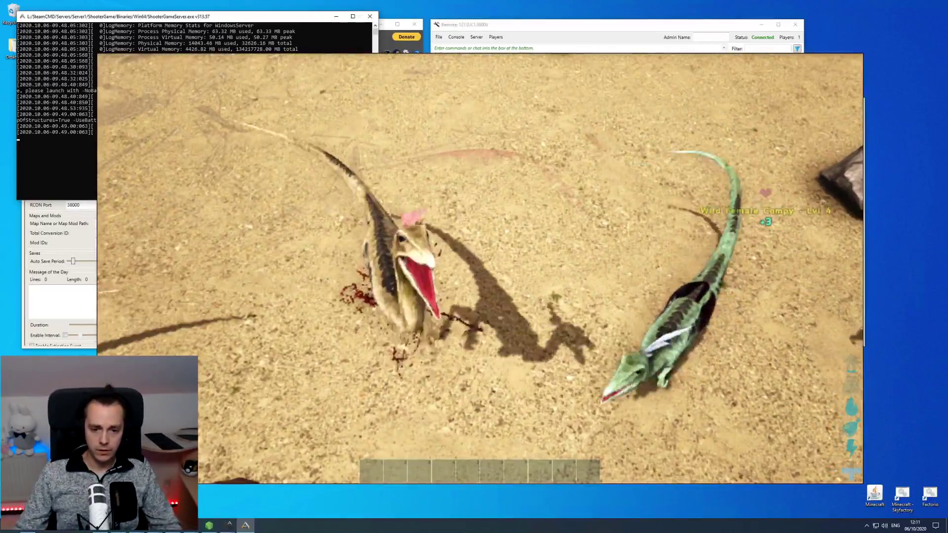
click(480, 268)
click(480, 268)
key(w)
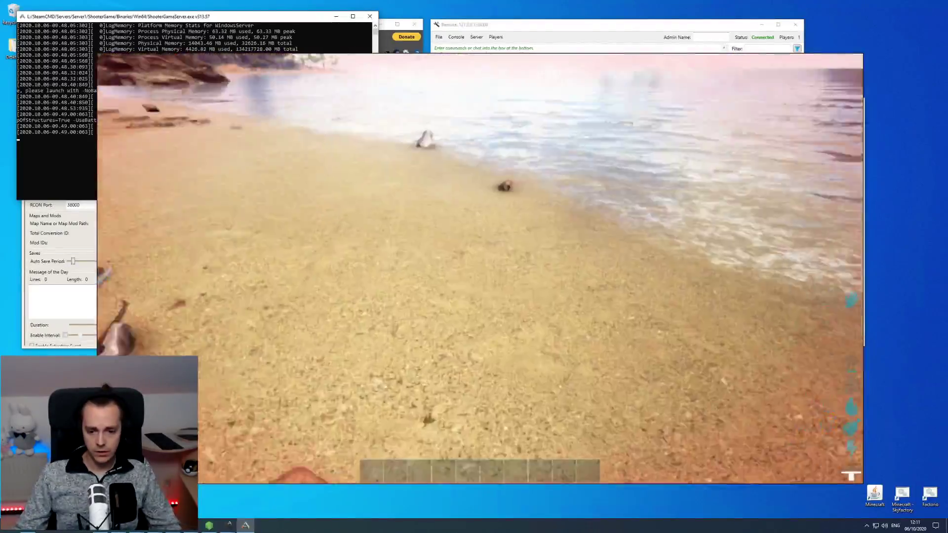
key(w)
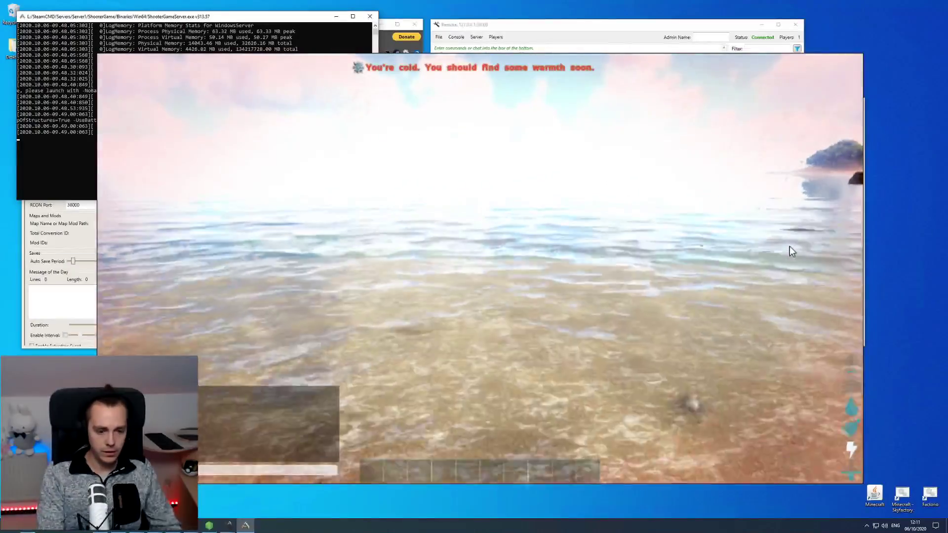
key(w)
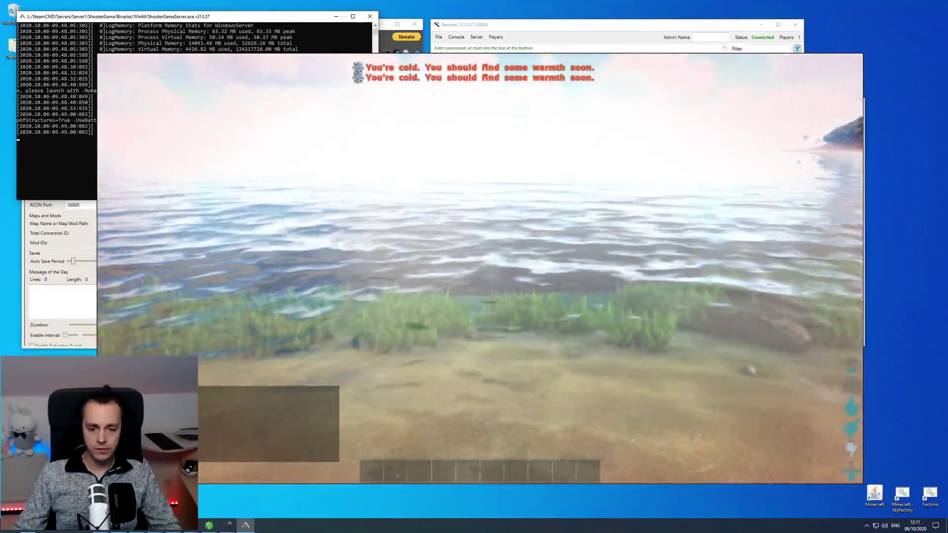
key(w)
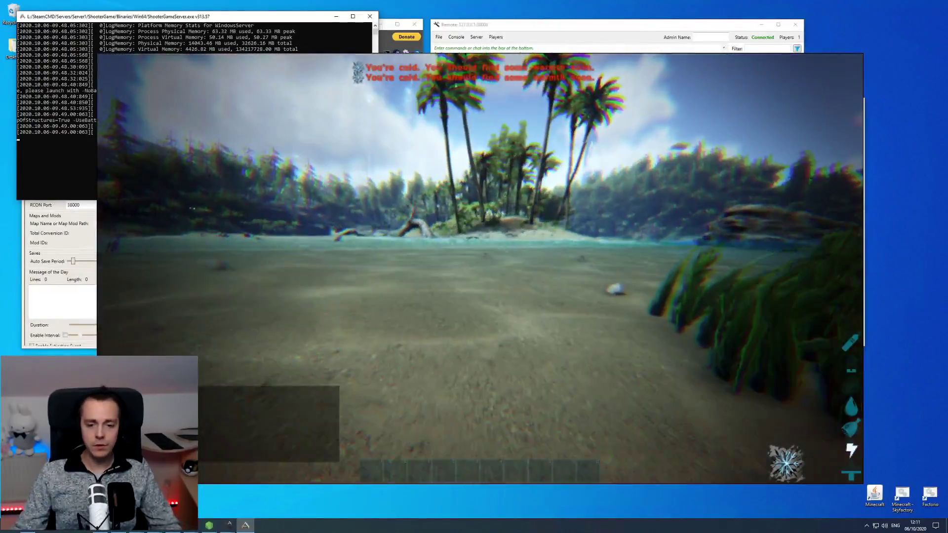
key(w)
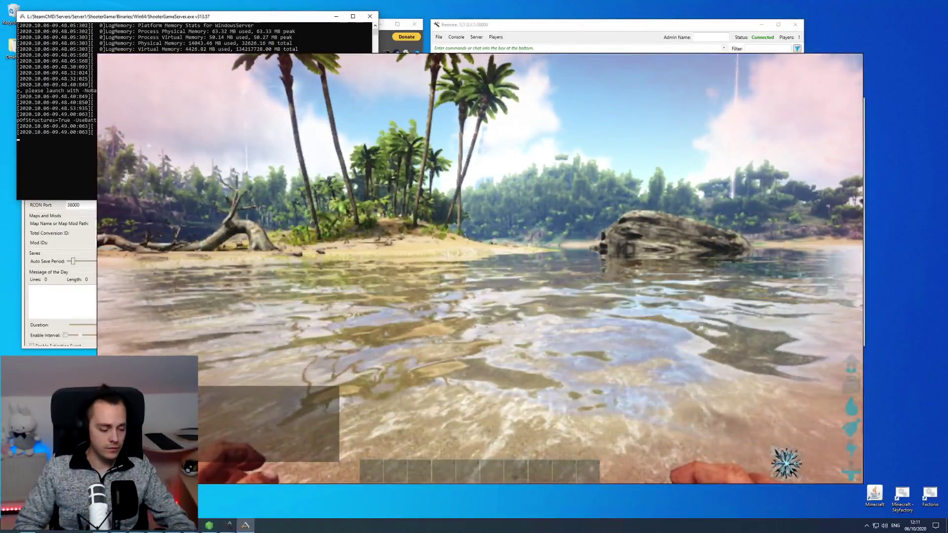
key(Escape)
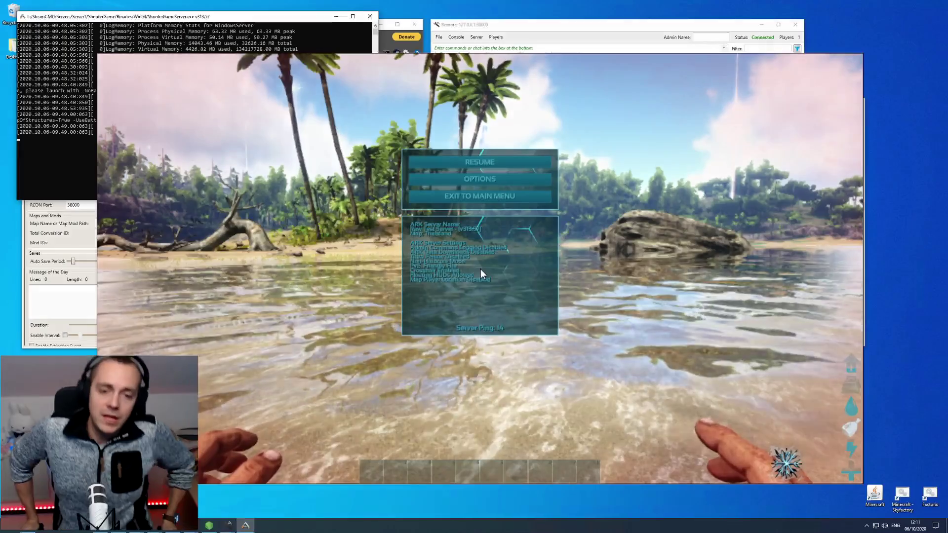